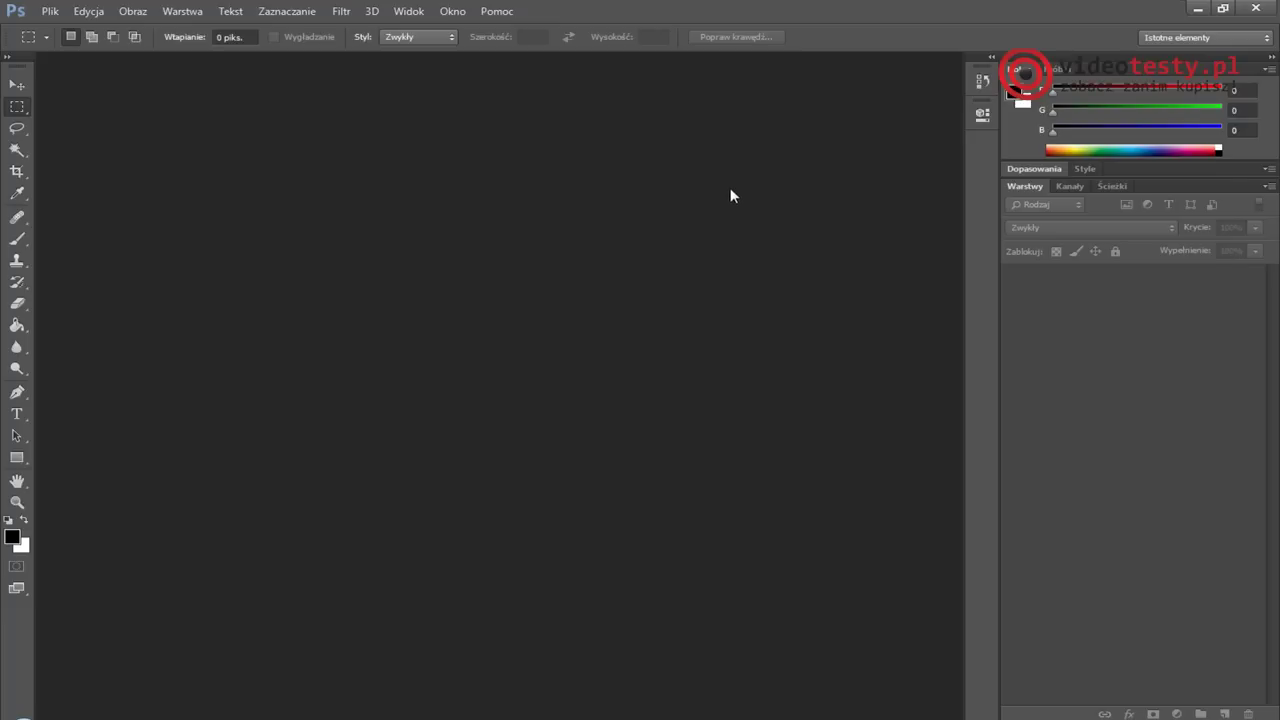
Browse the main menus, then make Pędzel (Brush) the active tool from its flyout
click(50, 11)
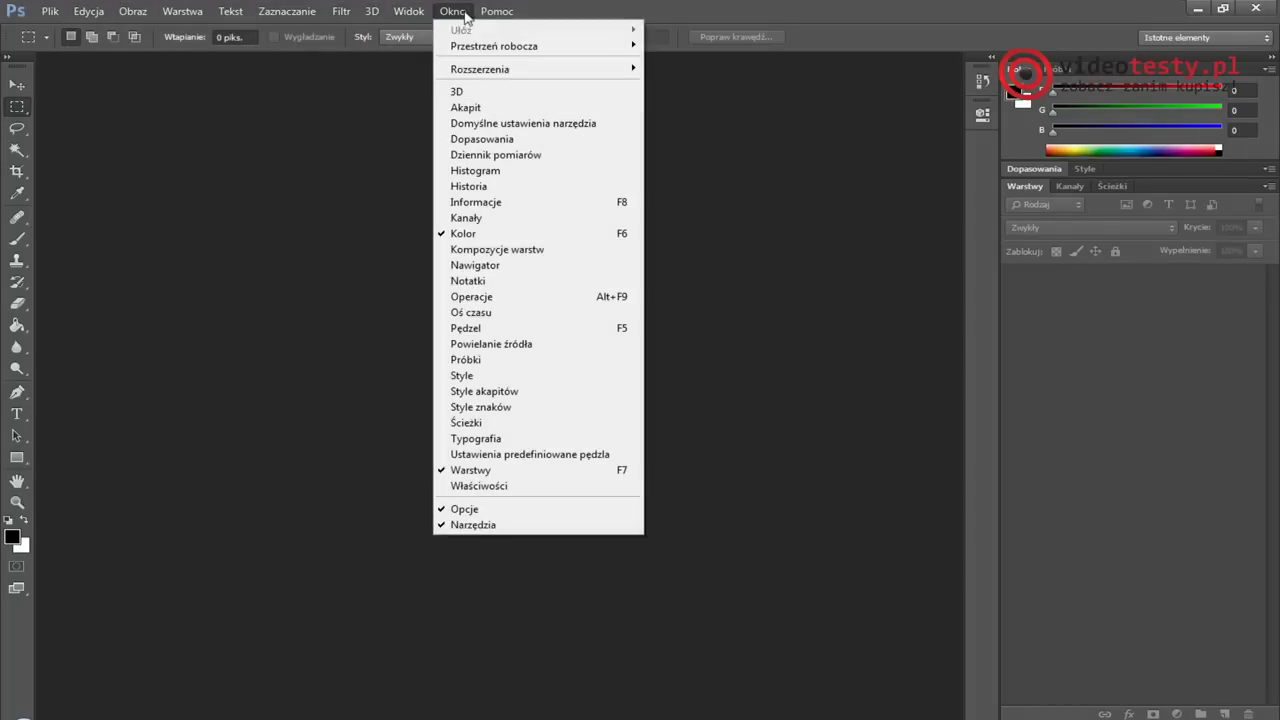
mouse_move(230, 11)
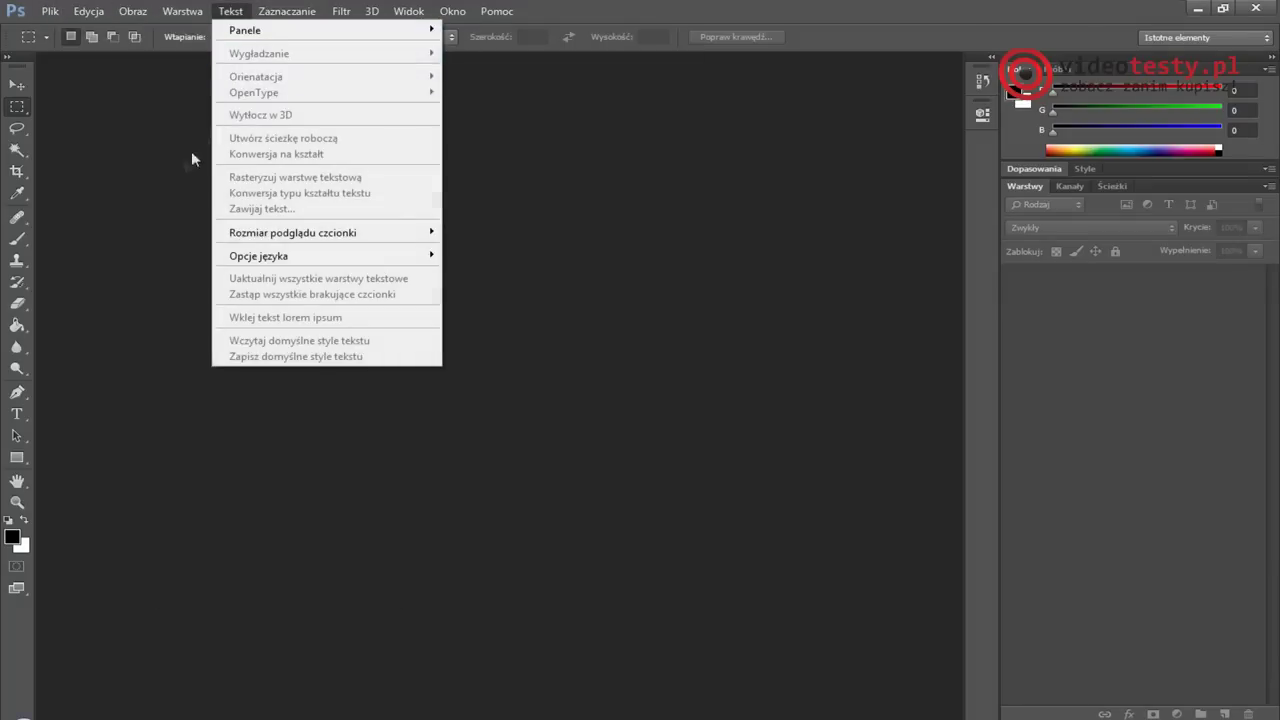
click(158, 185)
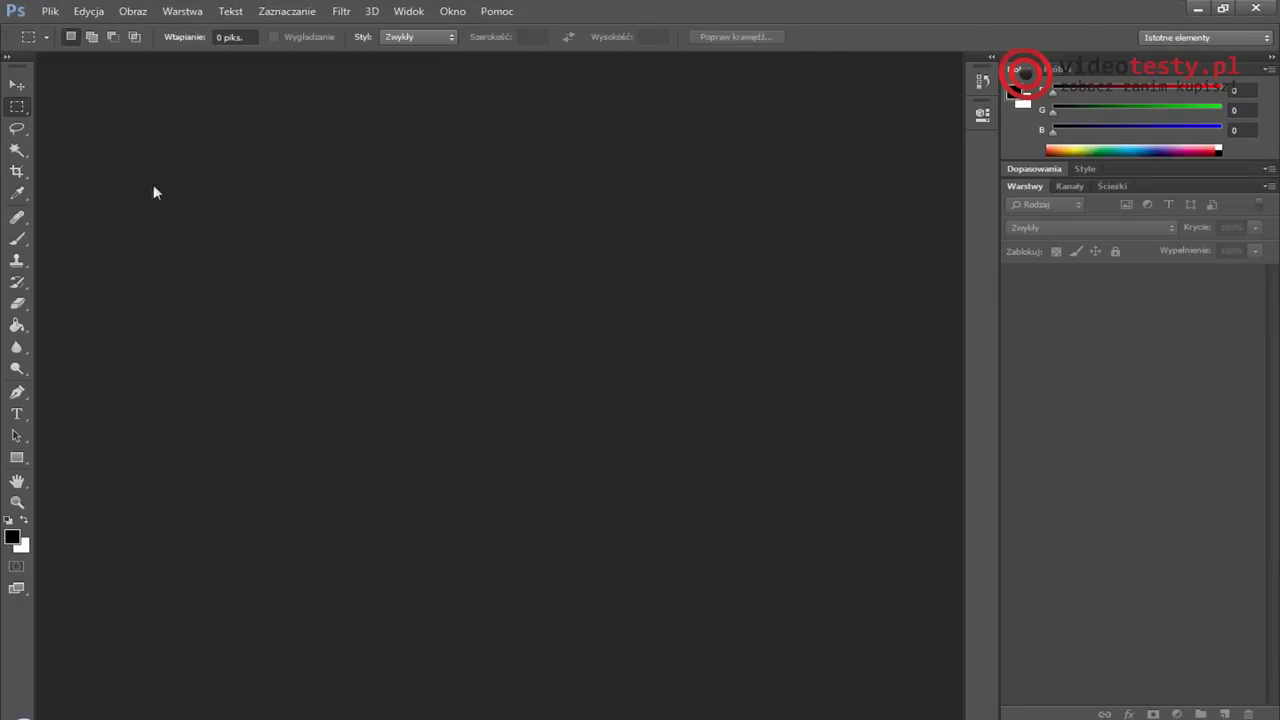
right_click(17, 238)
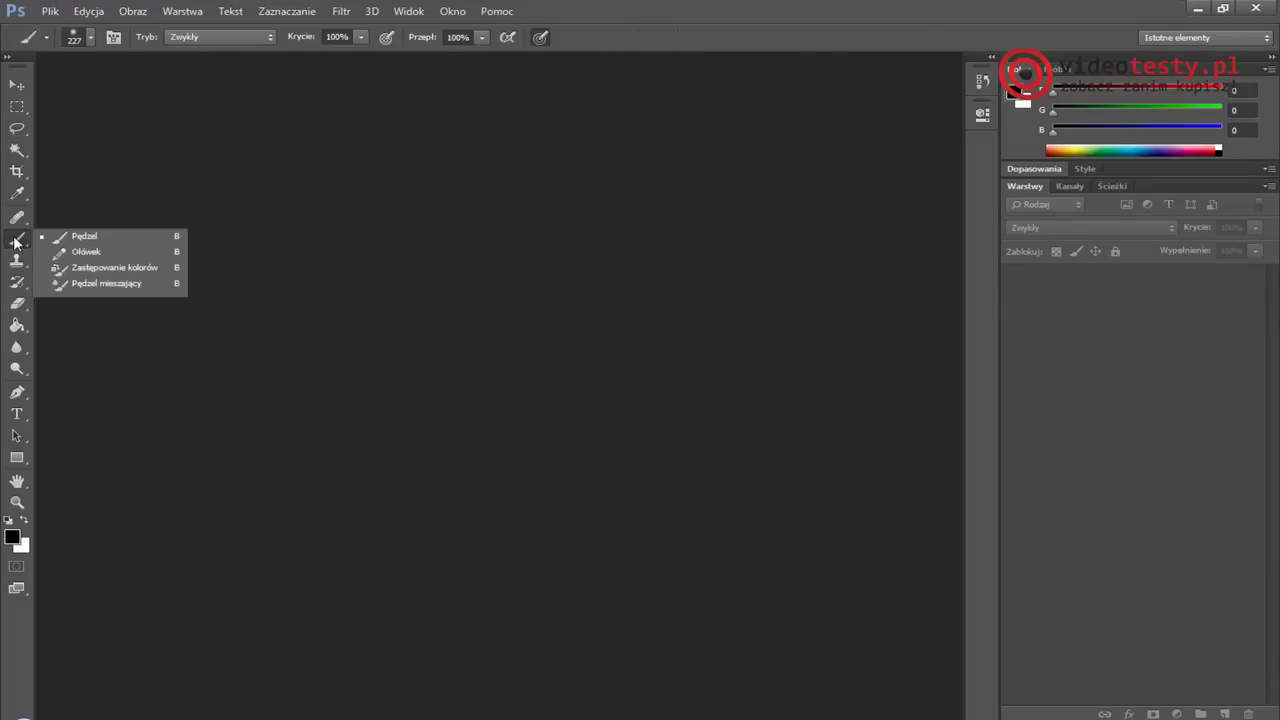
click(96, 240)
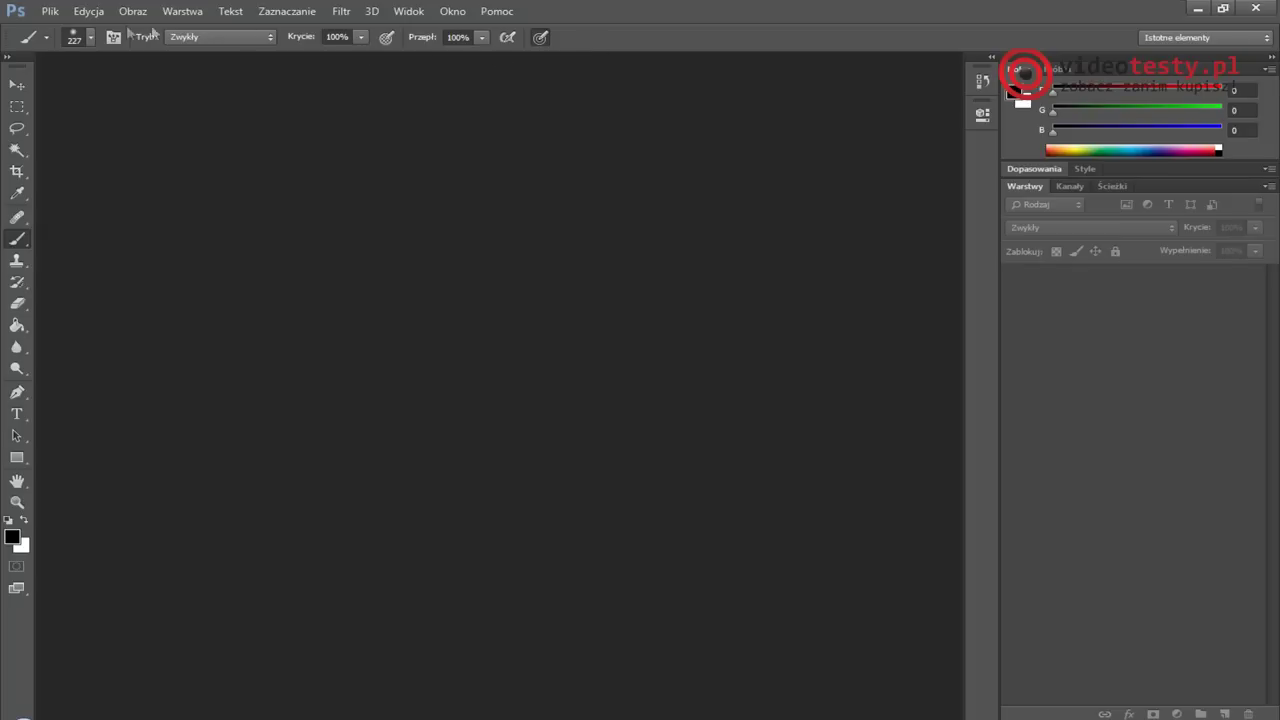
Inspect the Brush tool presets, brush picker, Tryb blending modes, and the Krycie and flow fields
click(46, 38)
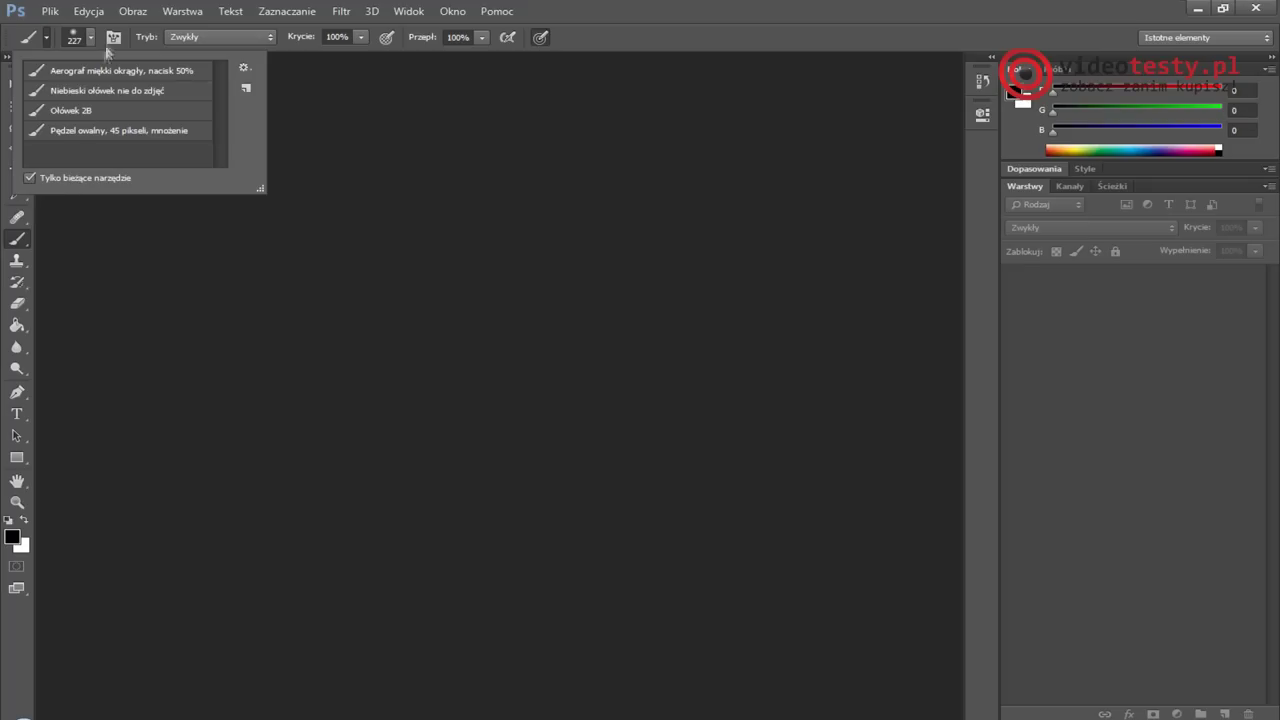
click(91, 38)
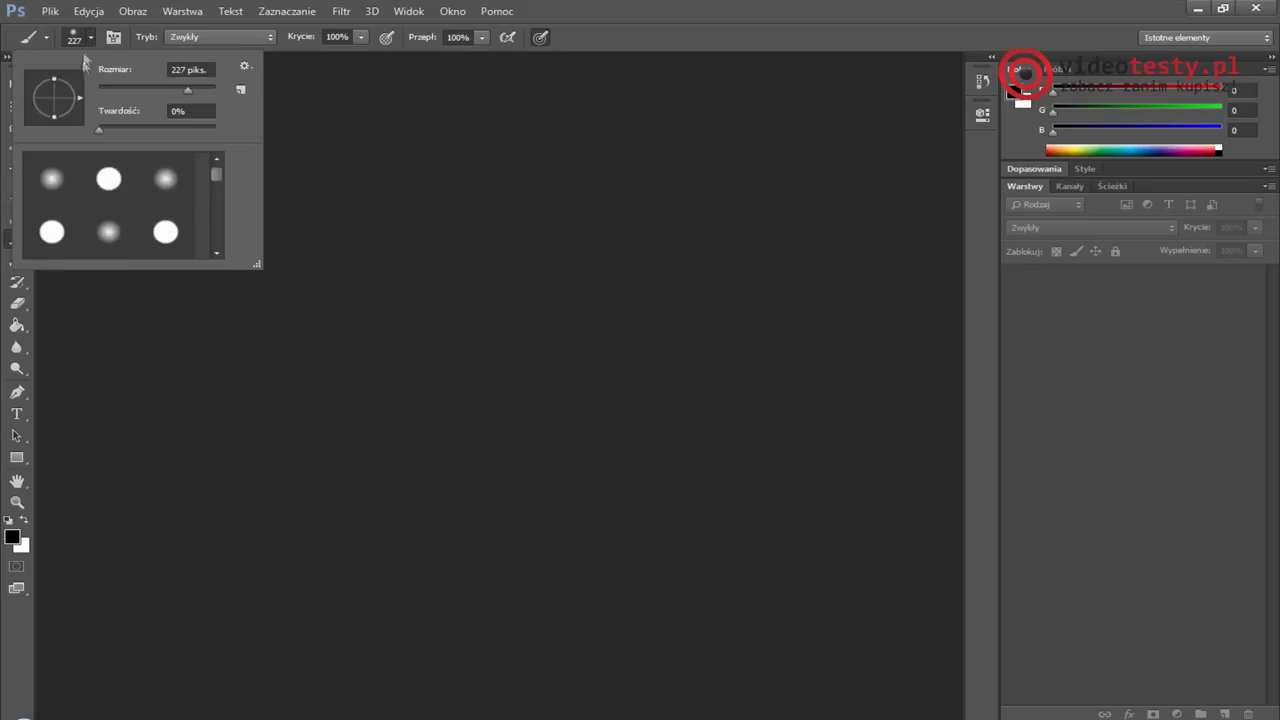
click(199, 36)
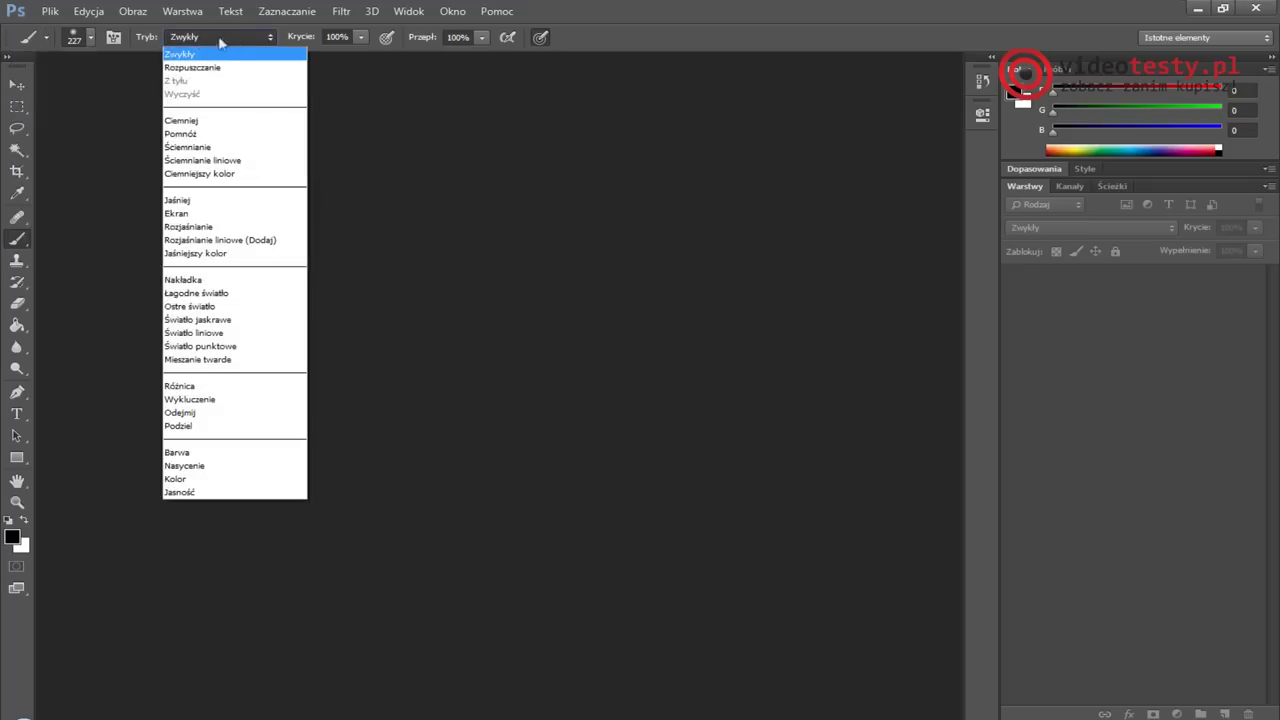
click(205, 38)
click(345, 37)
key(Return)
click(458, 37)
key(Return)
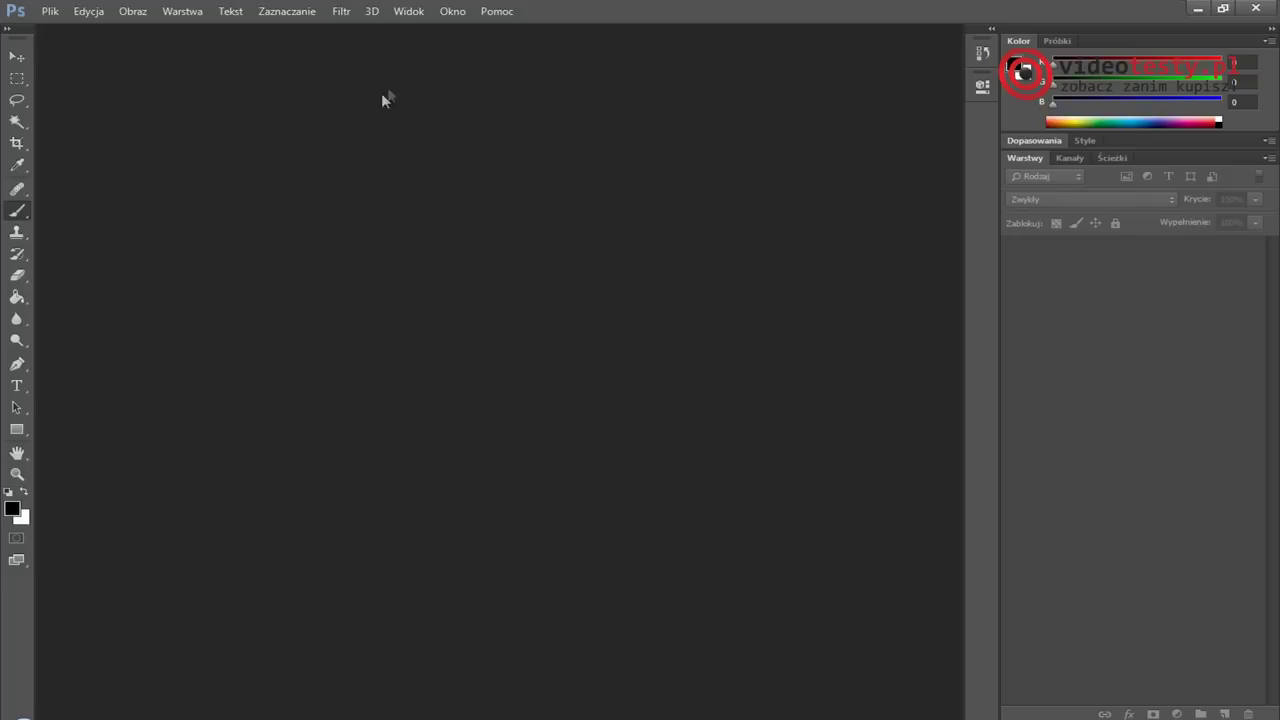
Restore the options bar via Okno > Opcje and switch to the Move tool
click(452, 11)
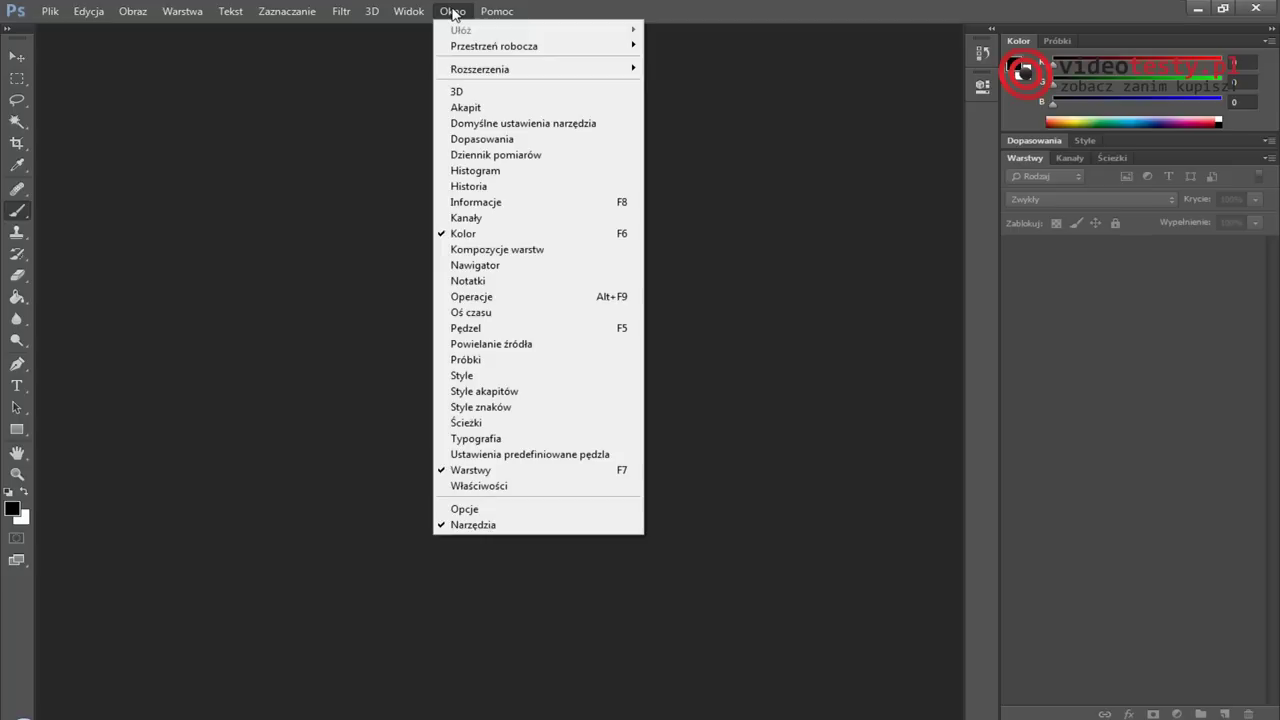
click(527, 512)
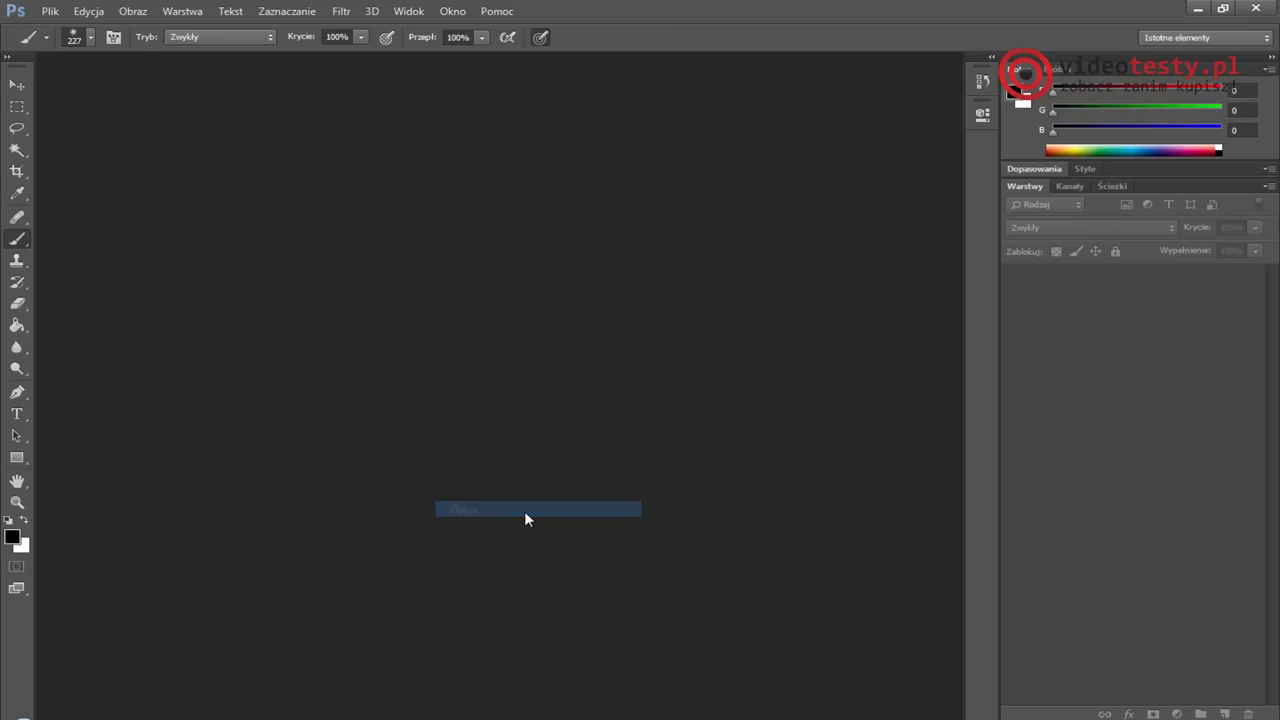
click(16, 86)
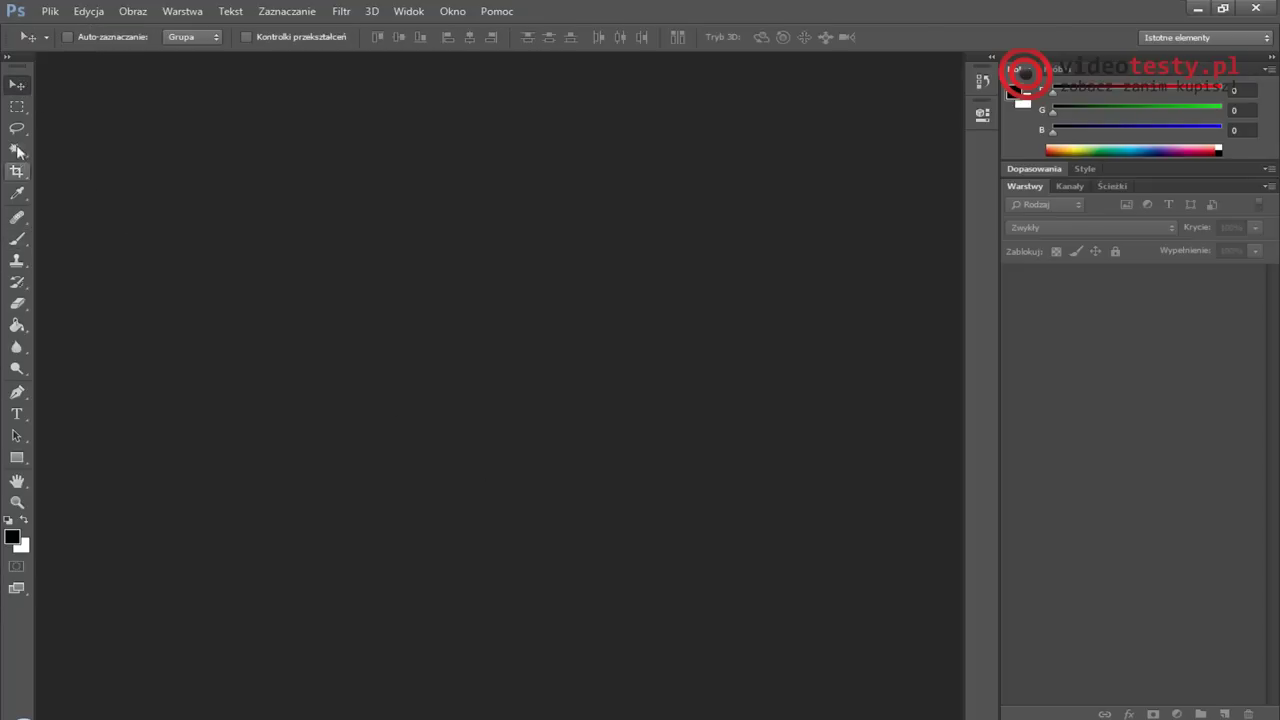
Try each toolbox tool in turn down to path selection, ending with the Rectangular Marquee active
click(16, 107)
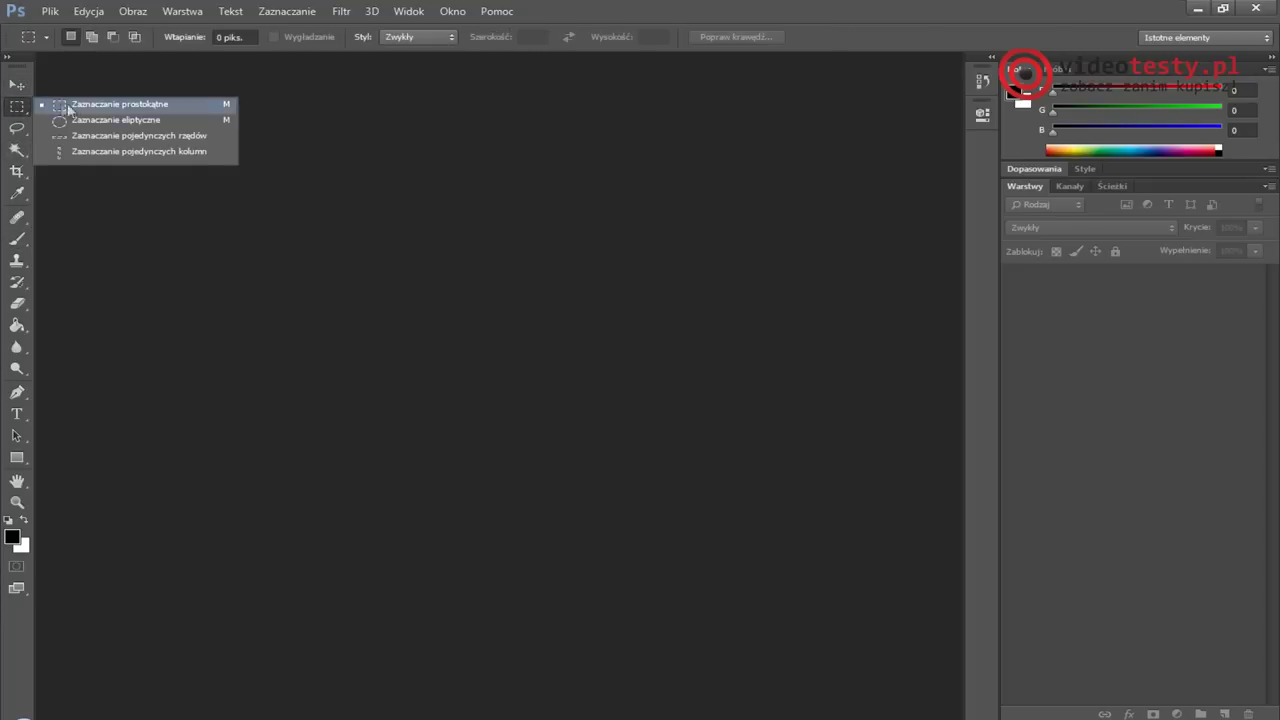
click(16, 150)
click(16, 172)
click(16, 193)
click(16, 216)
click(16, 238)
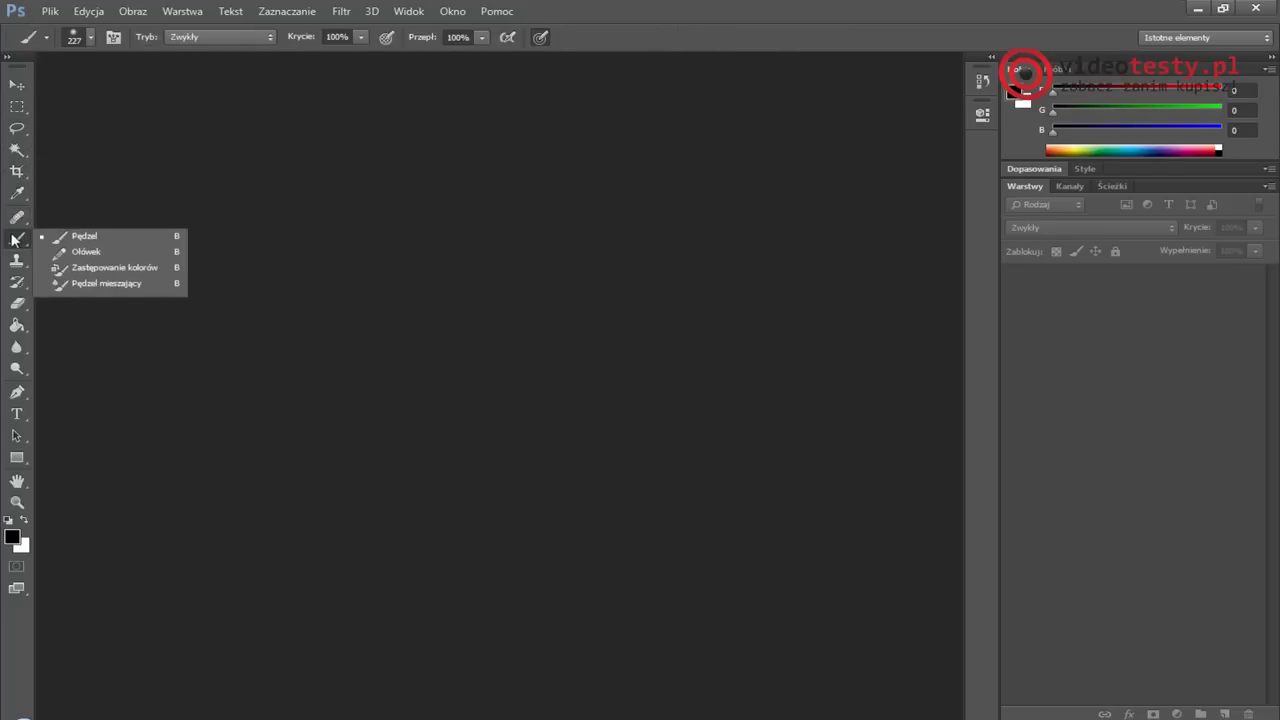
click(16, 260)
click(16, 303)
click(16, 325)
click(16, 347)
click(16, 368)
click(16, 392)
click(16, 435)
click(16, 457)
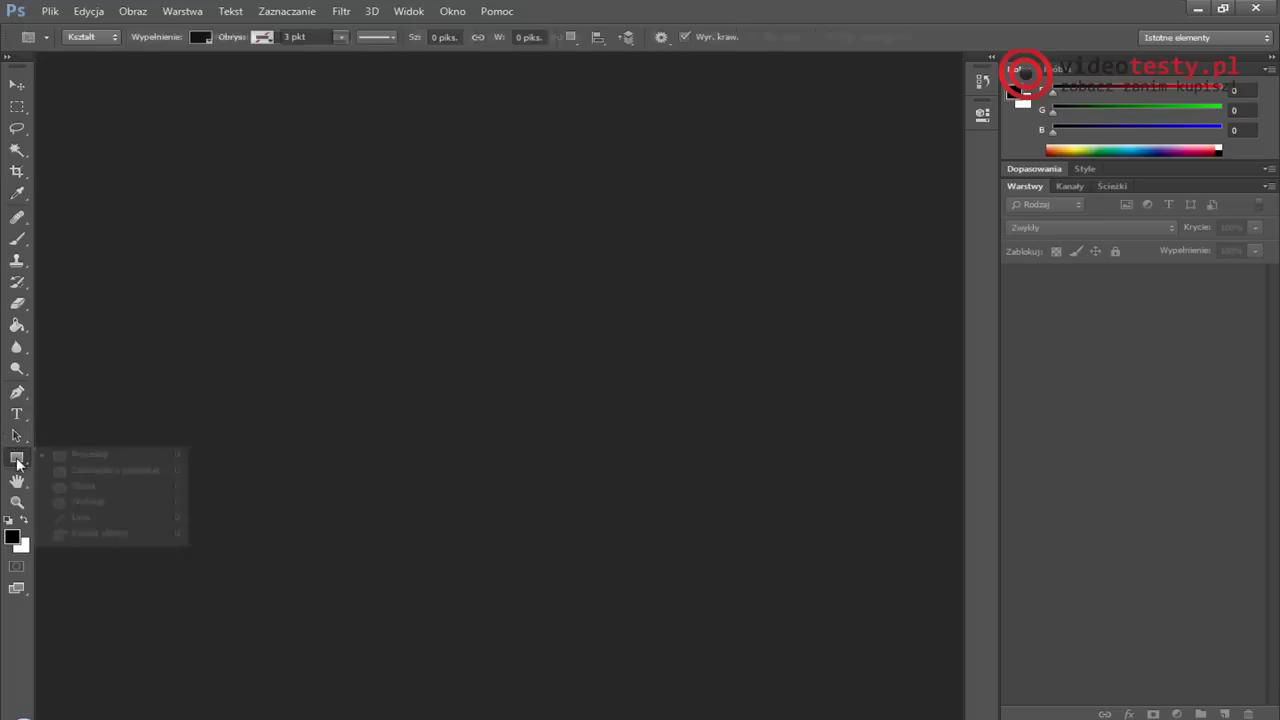
click(16, 481)
click(16, 502)
click(16, 106)
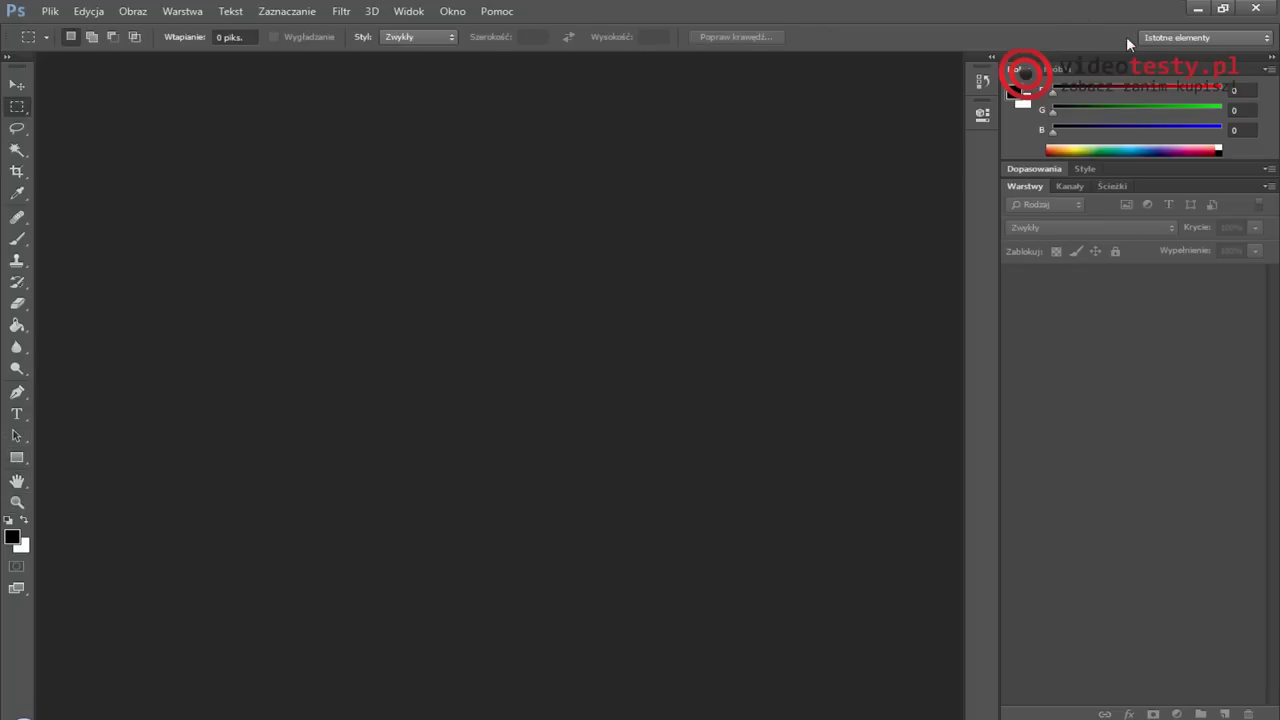
Expand Dopasowania, view the Próbki and Kolor tabs, then browse the Kanały, Ścieżki and Warstwy tabs
click(1034, 169)
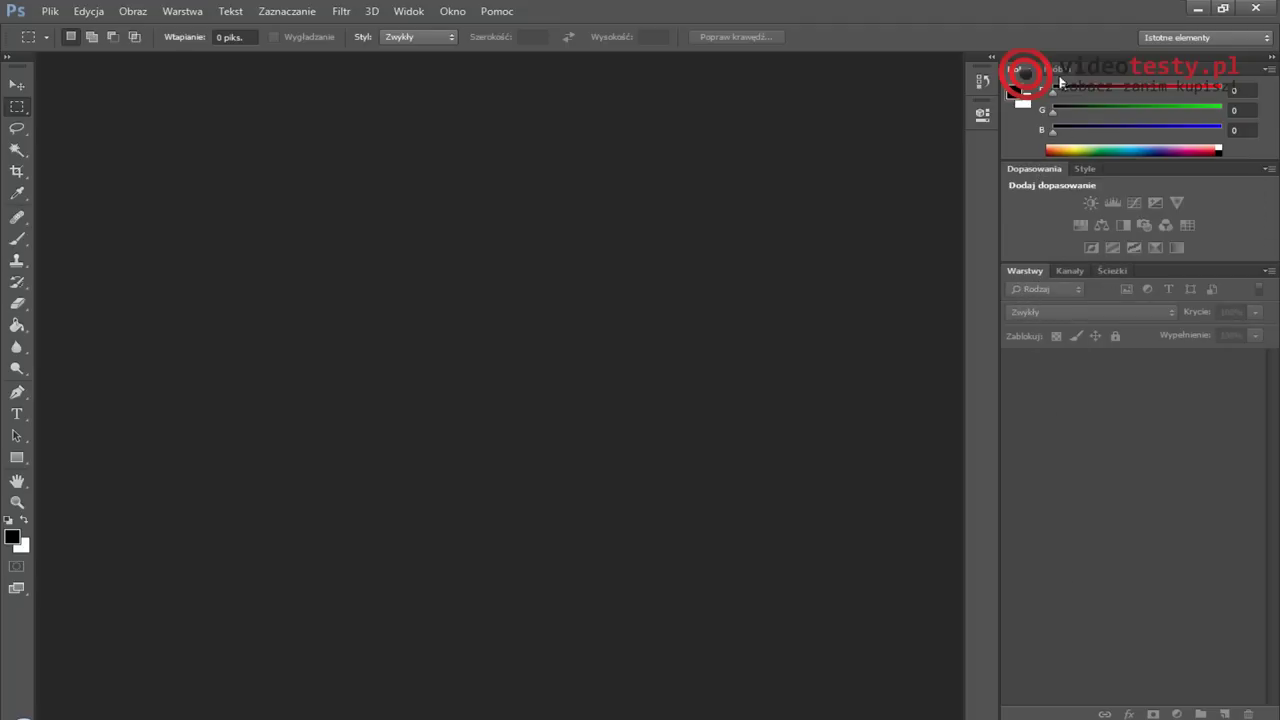
click(1059, 68)
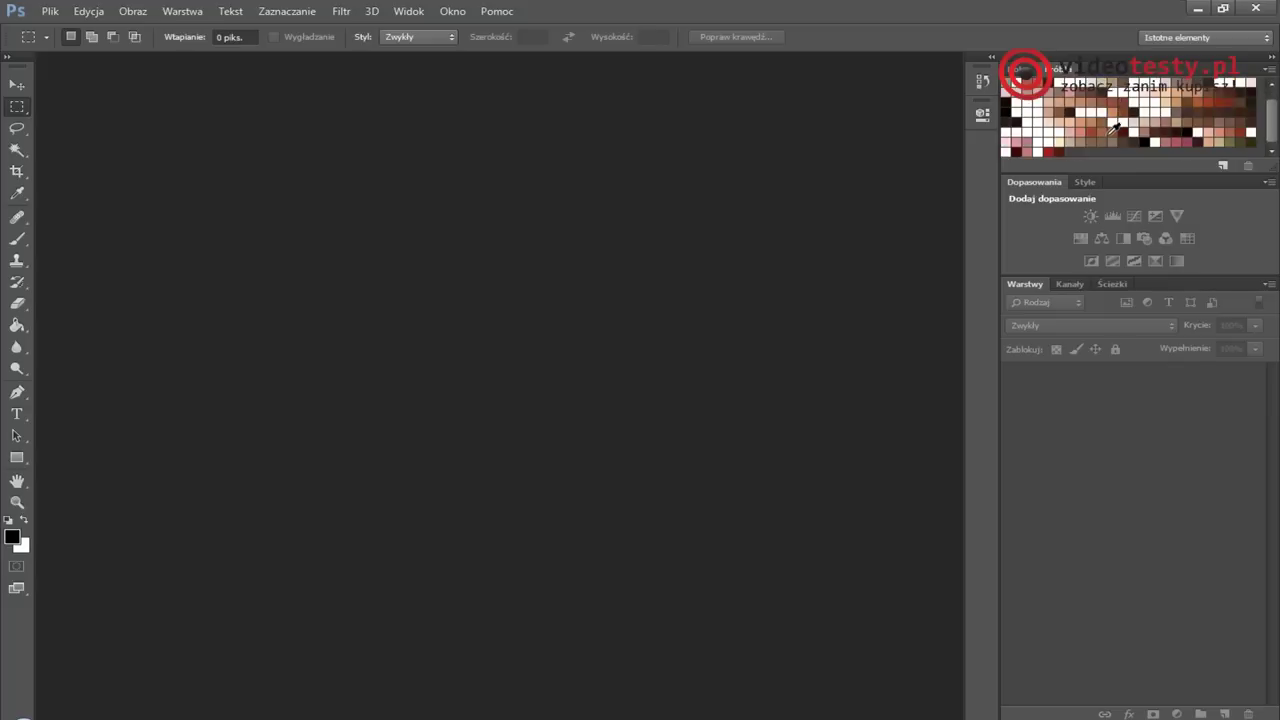
click(1016, 68)
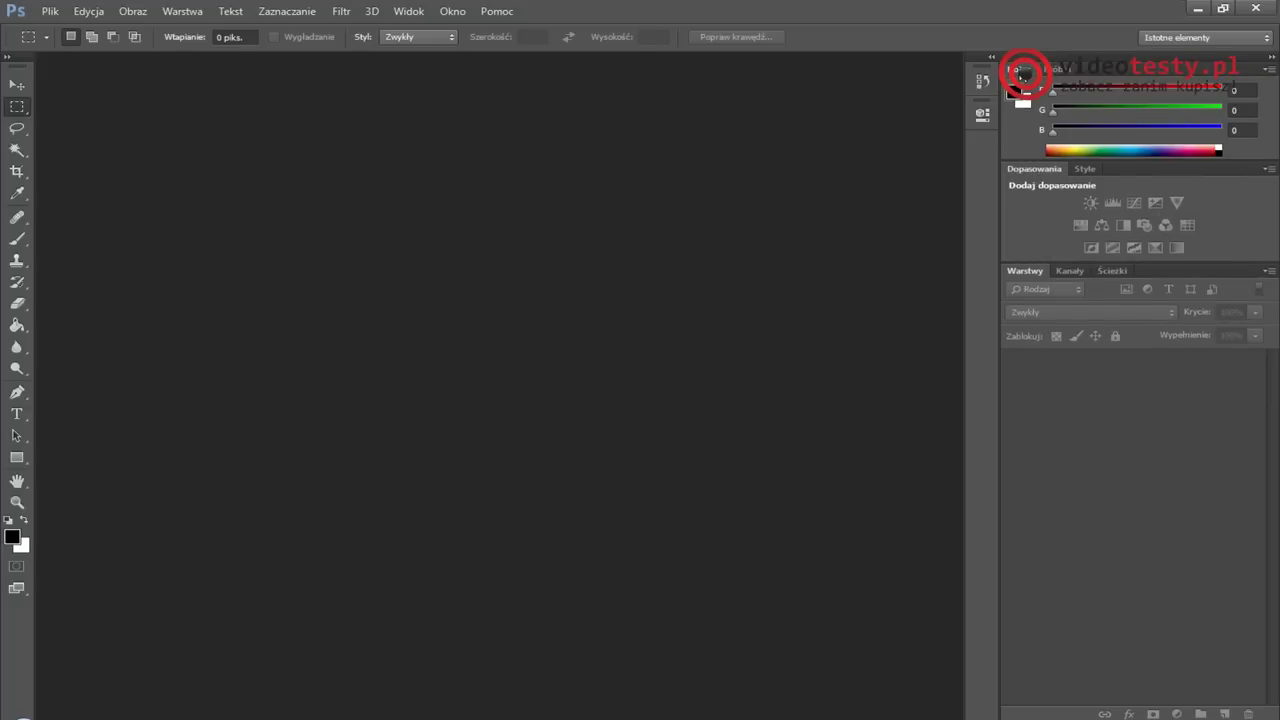
click(1070, 270)
click(1111, 270)
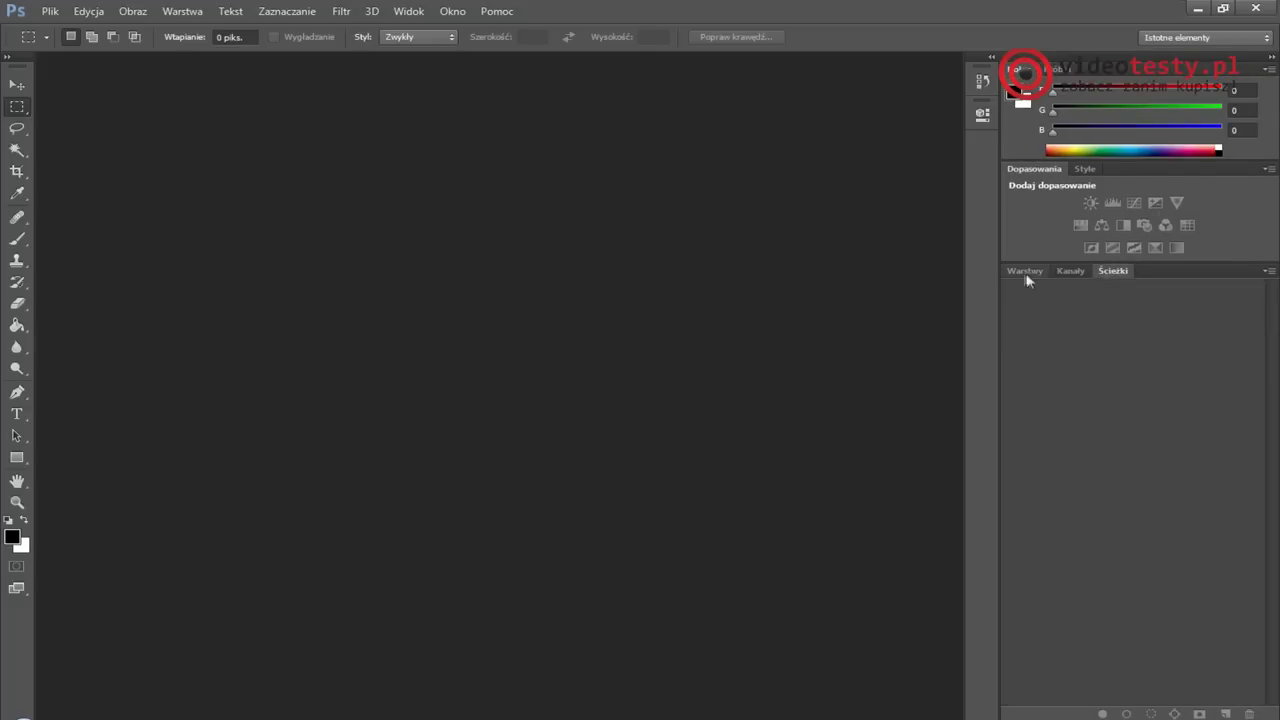
click(1025, 270)
Undock the Warstwy, Kolor and Dopasowania panels into floating panels and rearrange them over the workspace
drag(1177, 266, 658, 250)
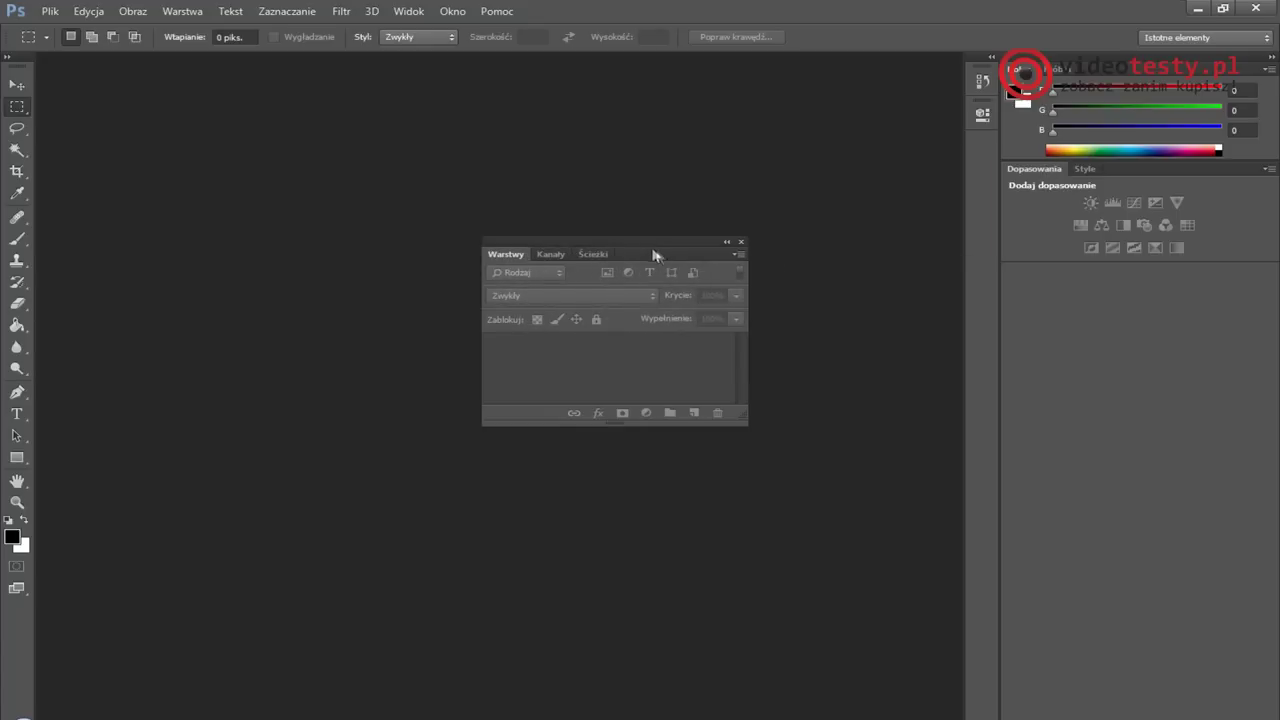
drag(634, 247, 572, 92)
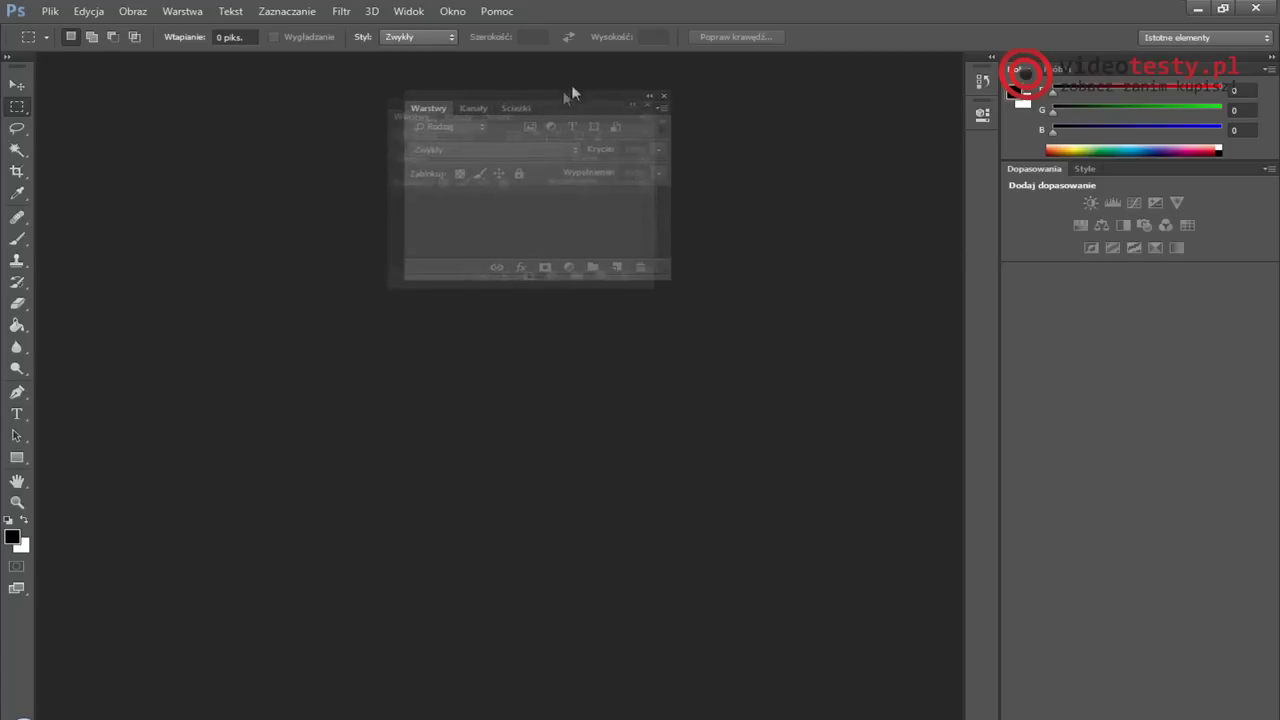
drag(628, 93, 428, 105)
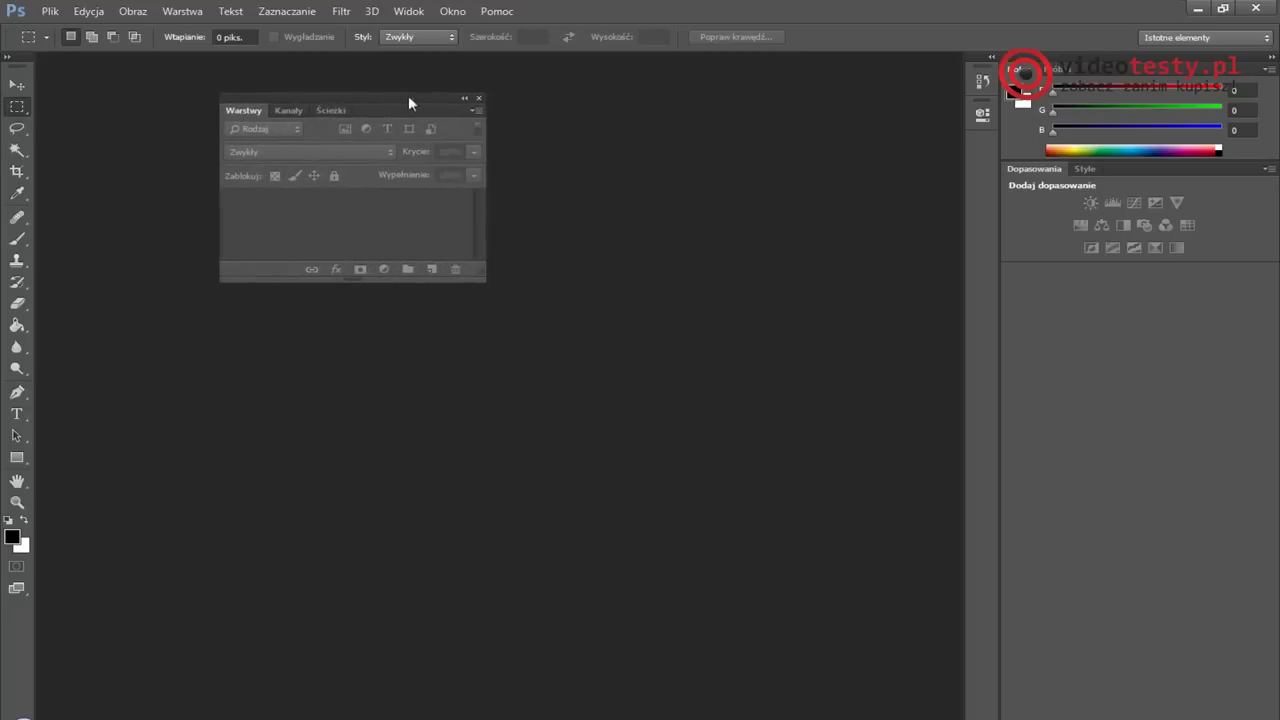
mouse_move(1018, 68)
mouse_down()
mouse_move(745, 105)
mouse_move(594, 157)
mouse_up()
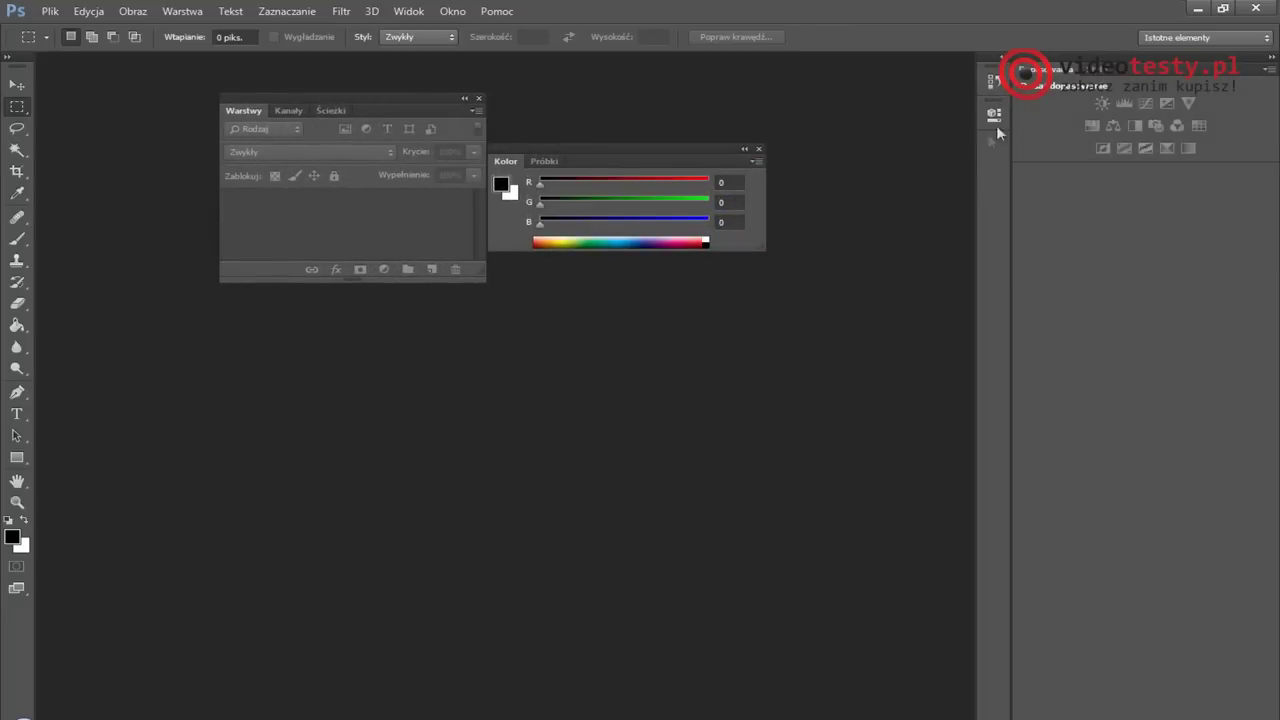
drag(1052, 82, 592, 346)
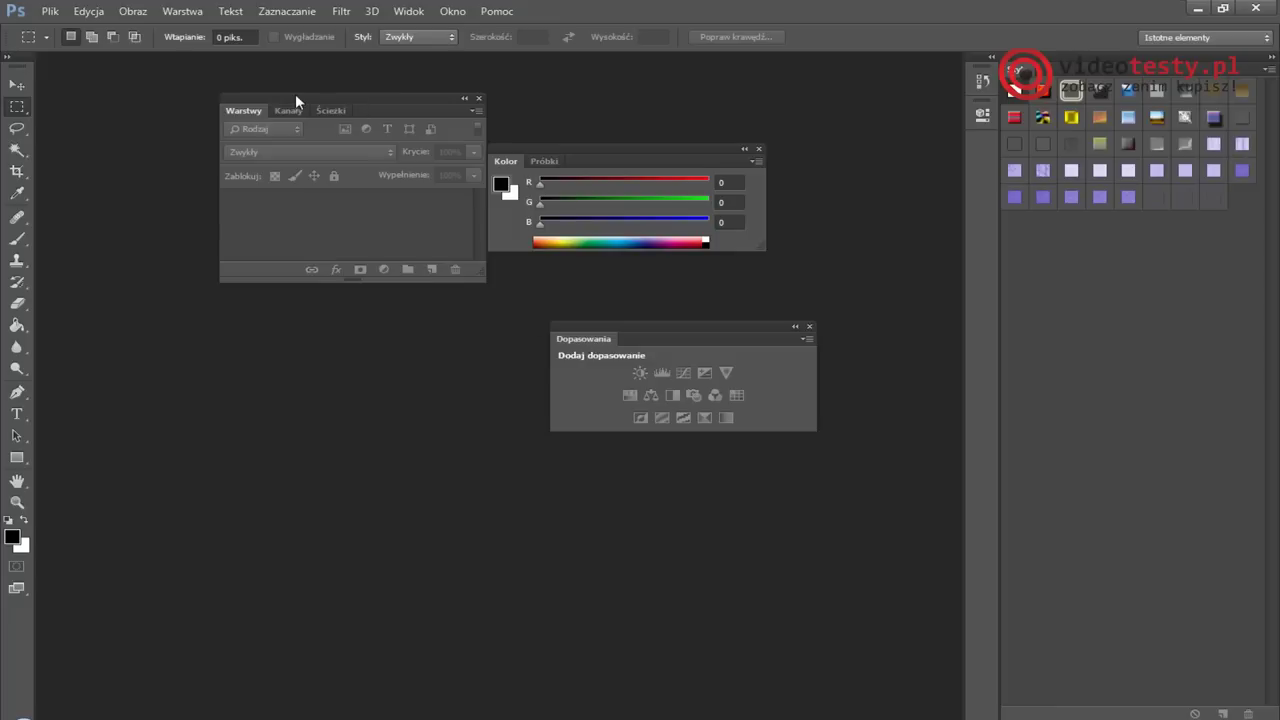
drag(290, 96, 300, 96)
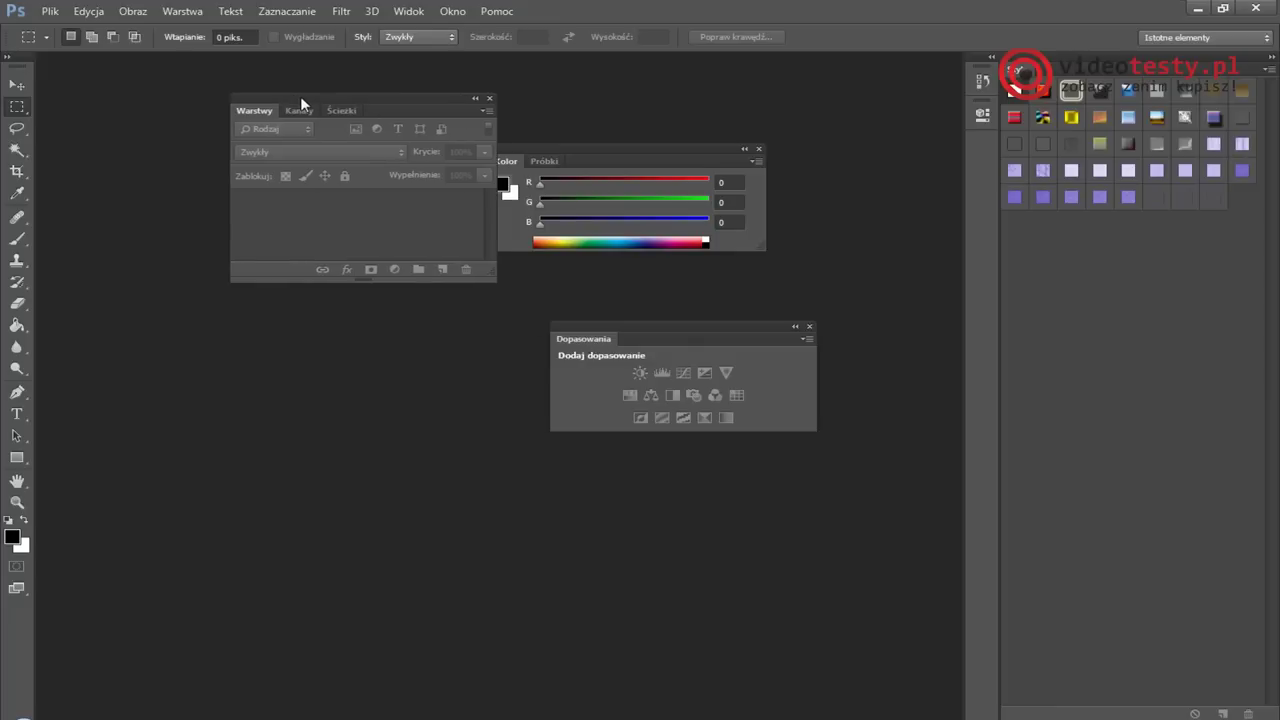
mouse_move(300, 96)
mouse_down()
mouse_move(1006, 300)
mouse_move(1100, 366)
mouse_move(1100, 449)
mouse_move(1074, 520)
mouse_move(1094, 498)
mouse_move(1132, 504)
mouse_move(1046, 497)
mouse_move(1078, 499)
mouse_move(1071, 540)
mouse_up()
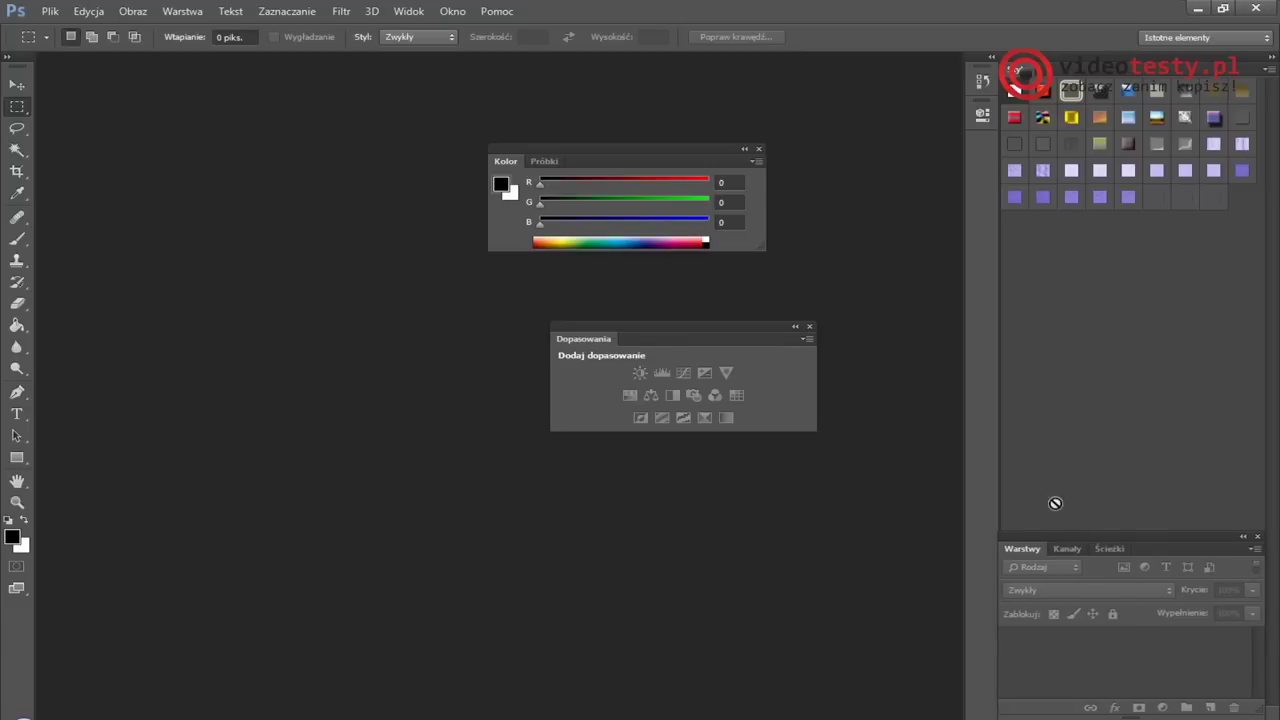
Re-dock Kolor at the top and Warstwy below, with Style grouped beside Dopasowania
mouse_move(694, 336)
mouse_down()
mouse_move(1150, 76)
mouse_move(1145, 92)
mouse_up()
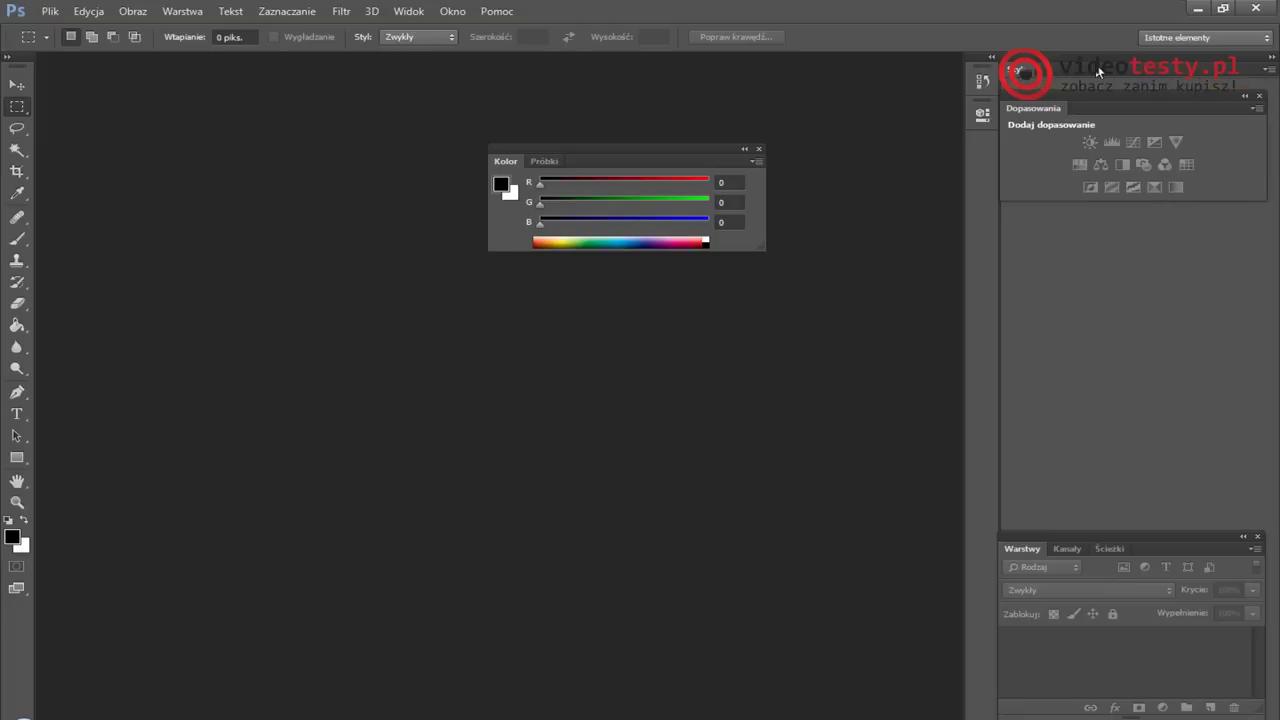
drag(1109, 106, 1127, 90)
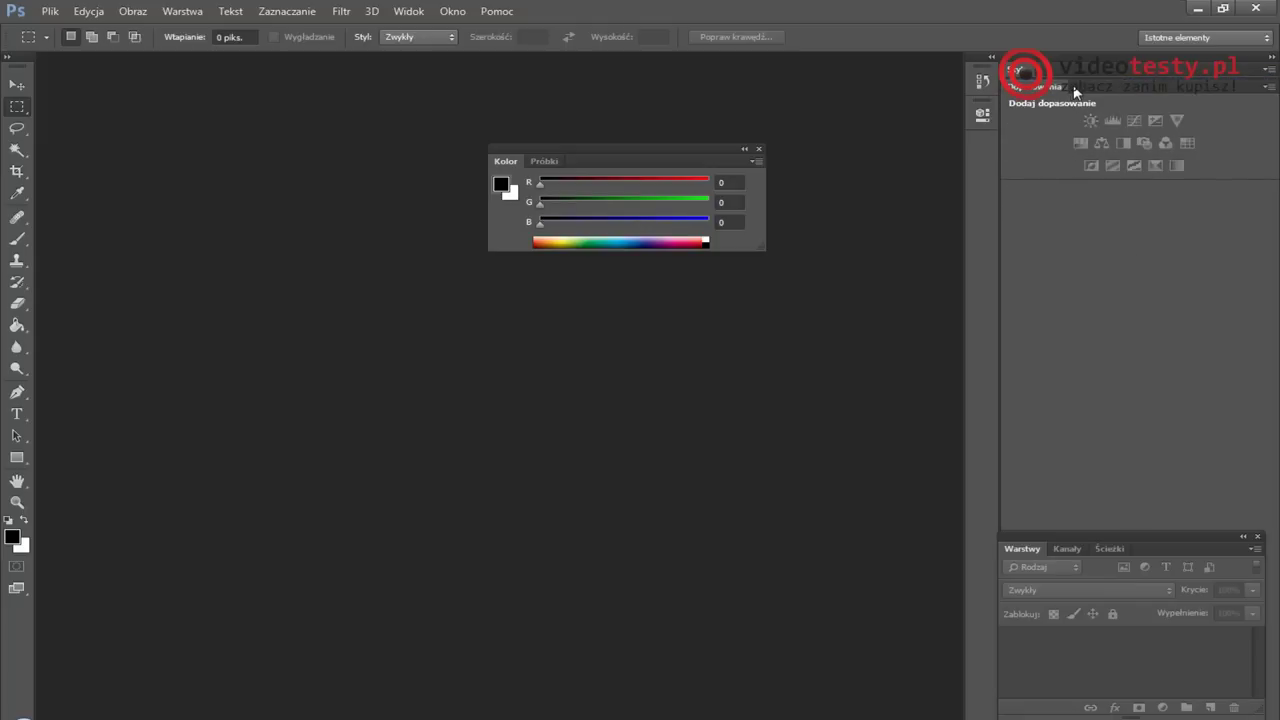
drag(597, 146, 1043, 68)
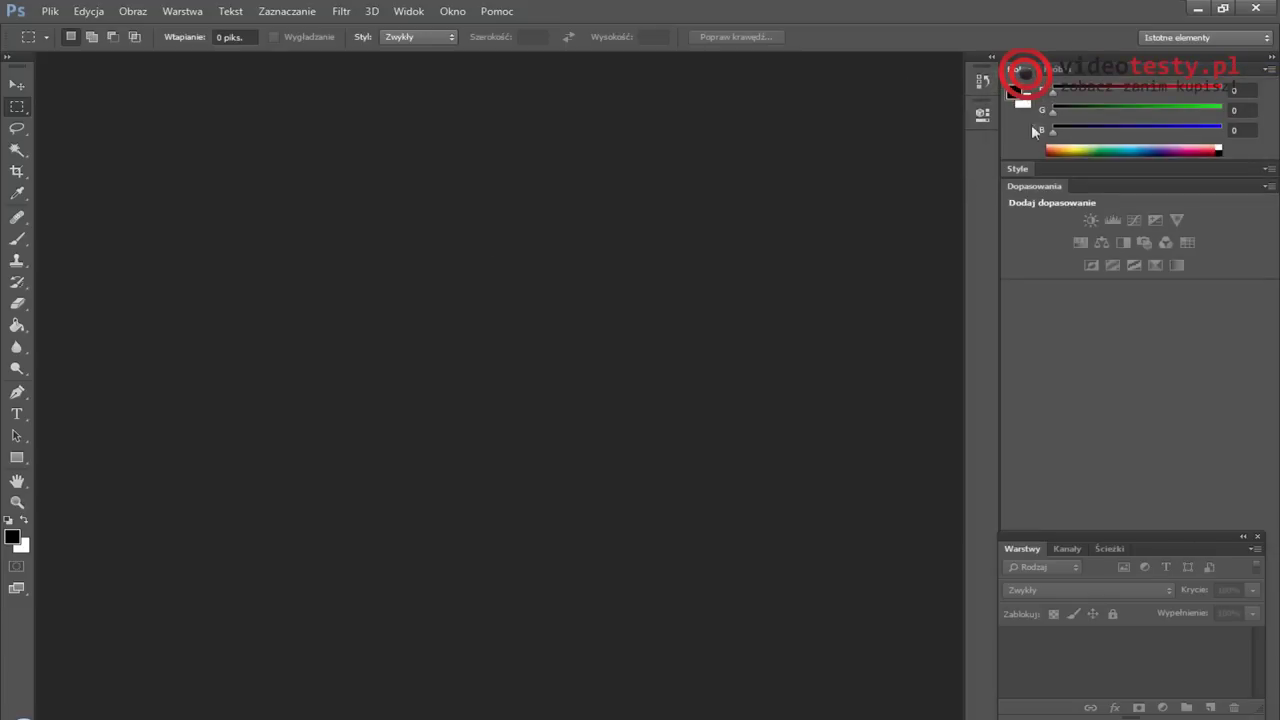
drag(1113, 529, 1123, 283)
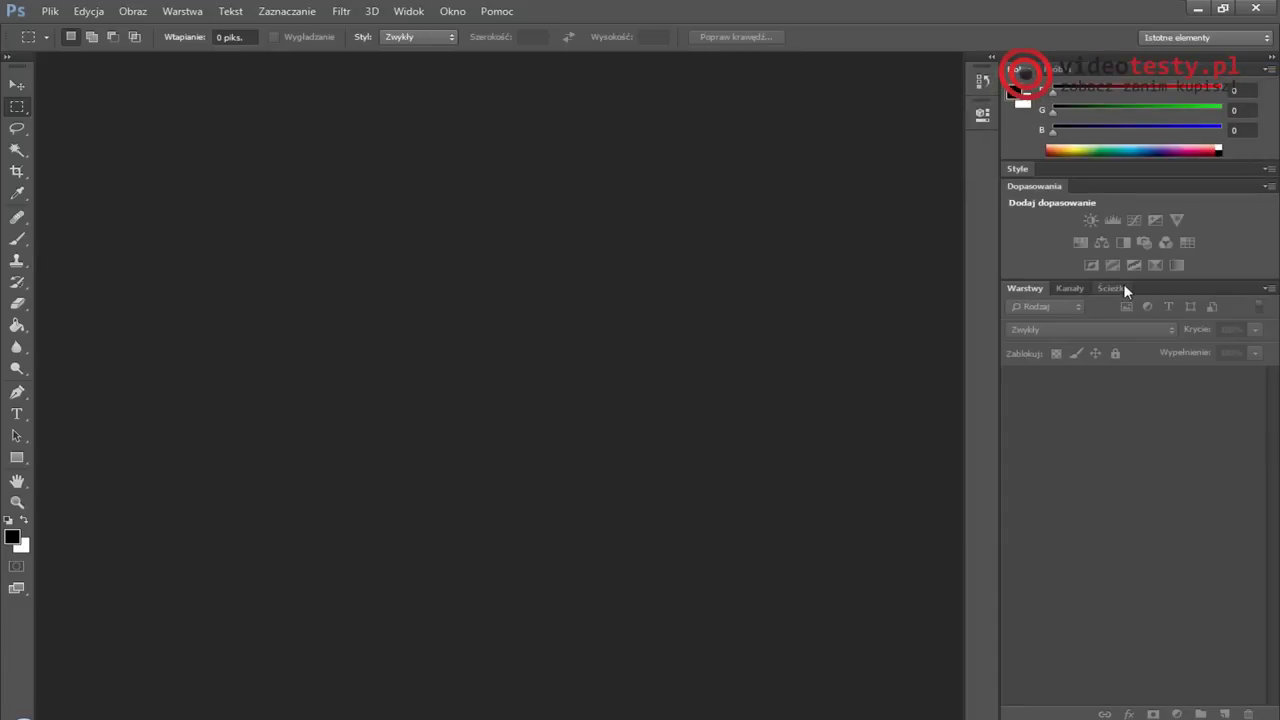
click(1025, 176)
drag(1020, 171, 1100, 197)
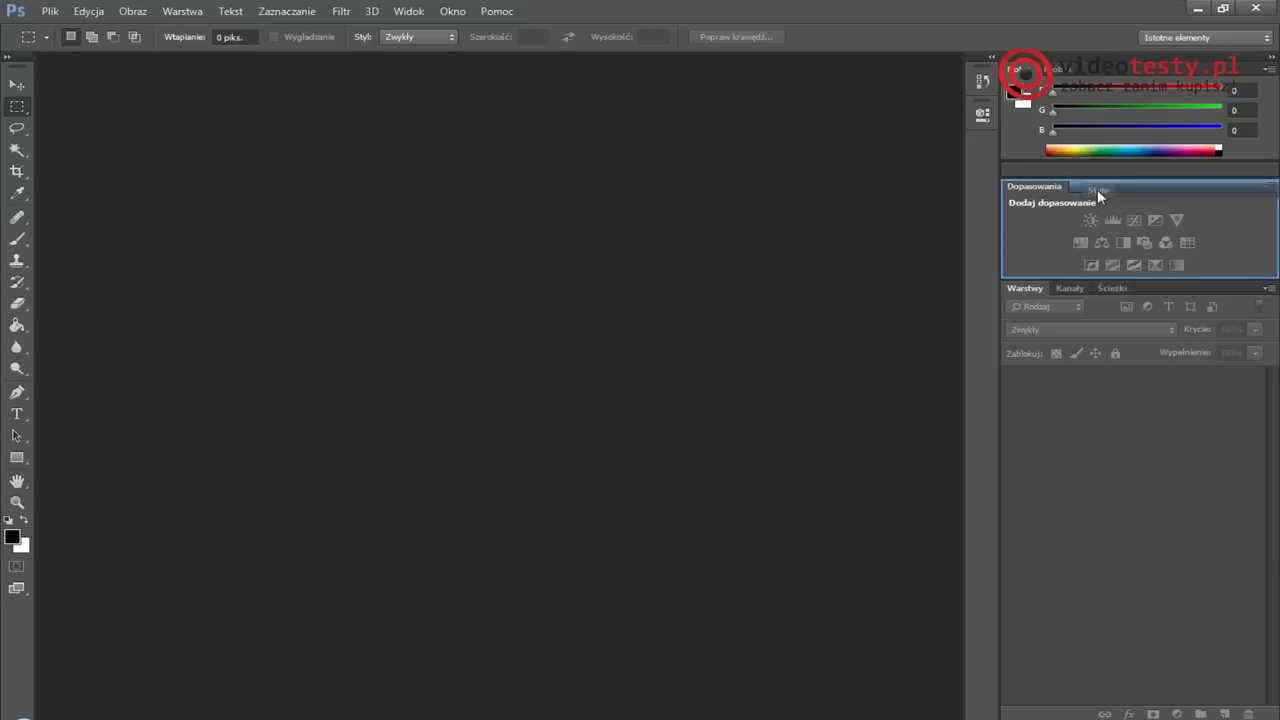
click(1034, 170)
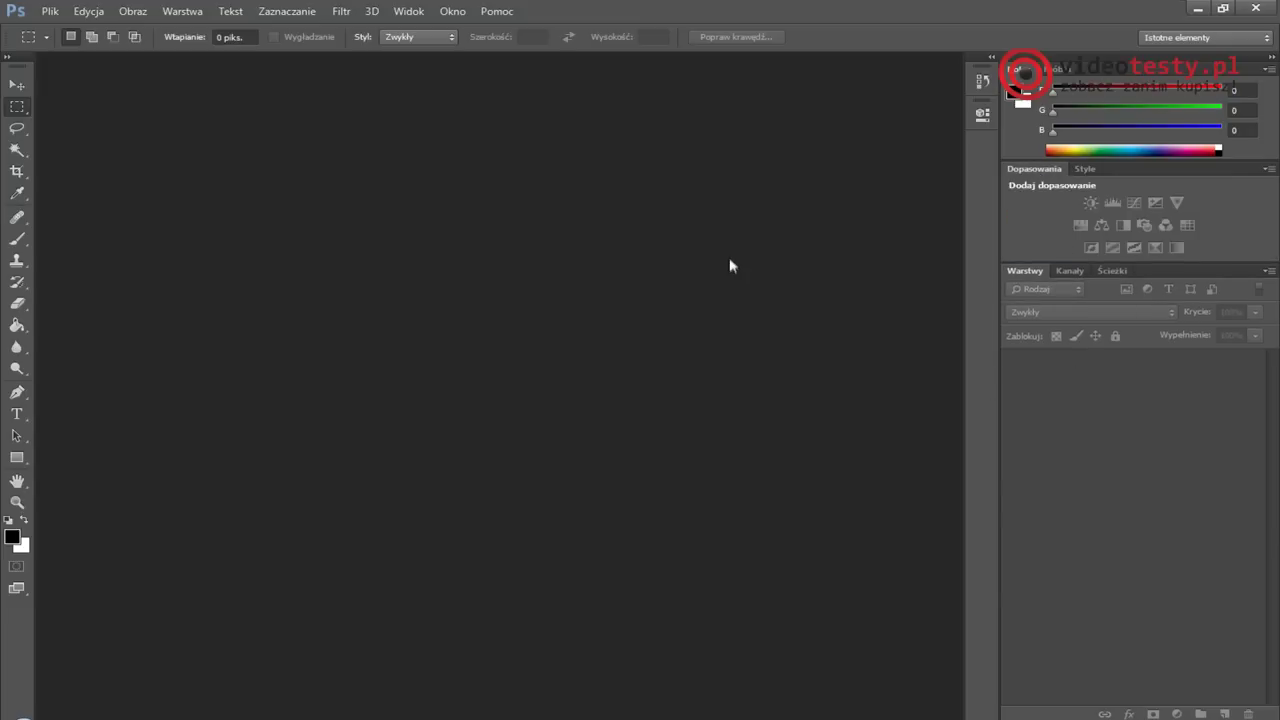
drag(1024, 271, 1180, 272)
Toggle the collapsed Właściwości and Historia panel flyouts open and closed
click(985, 116)
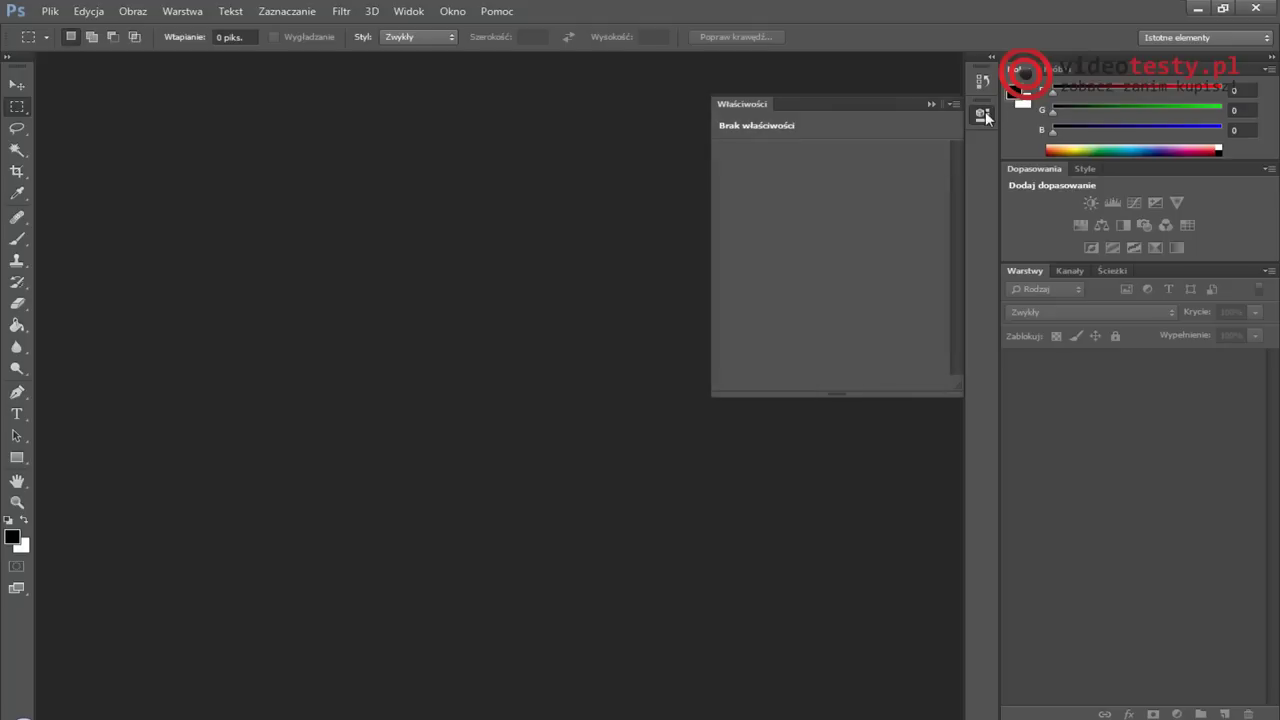
click(983, 117)
click(983, 117)
click(983, 117)
click(982, 84)
click(981, 82)
click(981, 82)
click(981, 82)
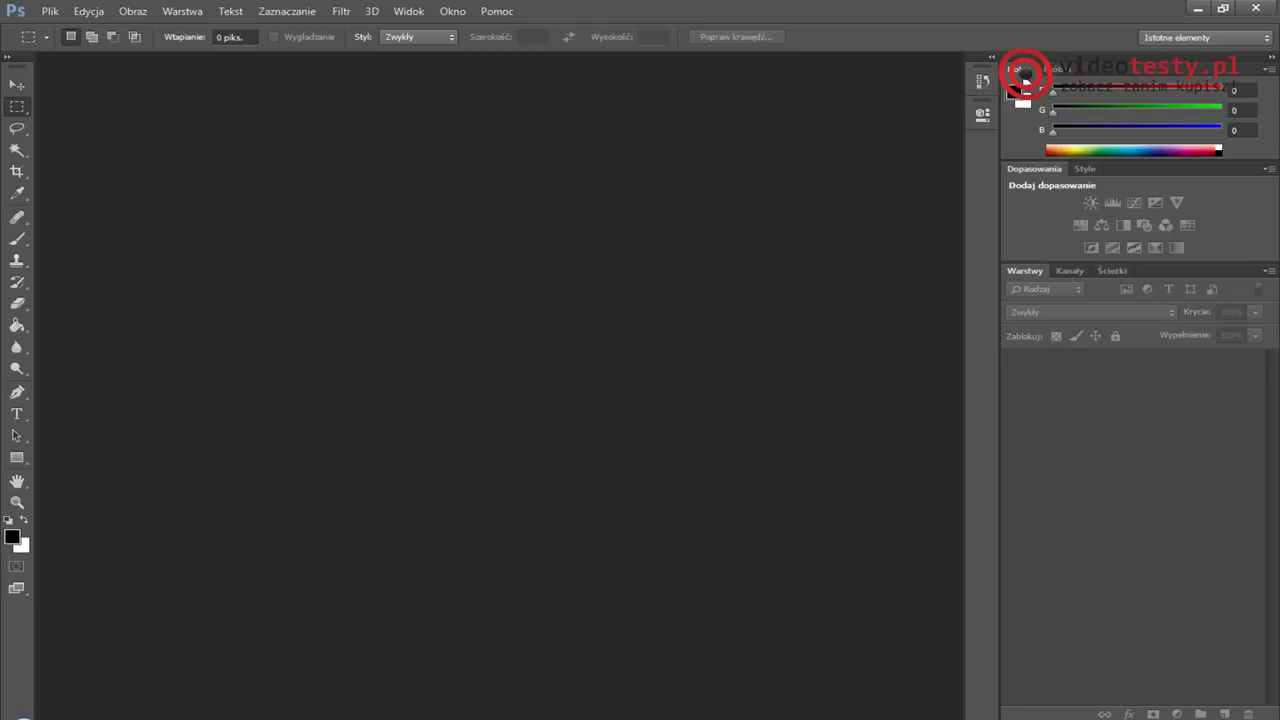
Collapse Dopasowania into an icon beside Historia, toggle it, then drag it back out beside Style
mouse_move(1046, 170)
mouse_down()
mouse_move(937, 168)
mouse_move(984, 143)
mouse_up()
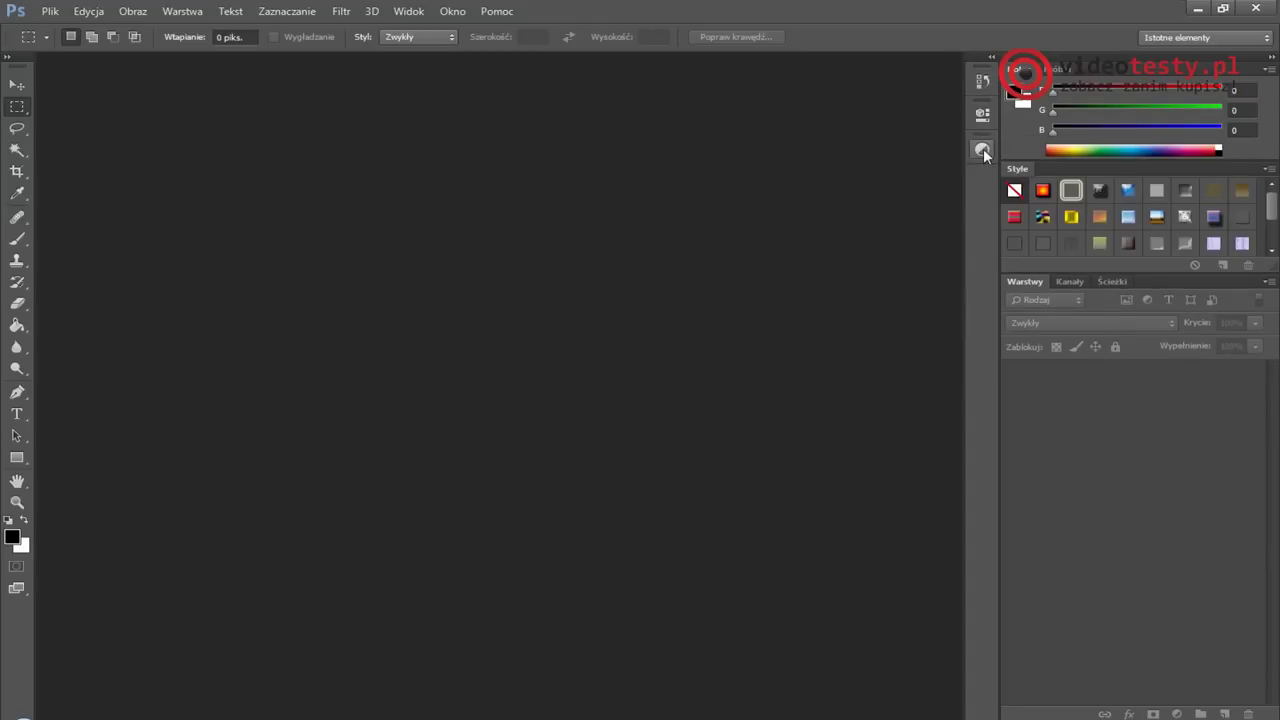
click(983, 151)
click(983, 151)
click(983, 152)
mouse_move(983, 152)
mouse_down()
mouse_move(1140, 166)
mouse_move(380, 170)
mouse_up()
Float the Dopasowania/Style group and Warstwy panel, collapsing and expanding each by double-clicking its tab
drag(1025, 270, 646, 146)
mouse_move(435, 166)
mouse_down()
mouse_move(445, 142)
mouse_move(405, 141)
mouse_up()
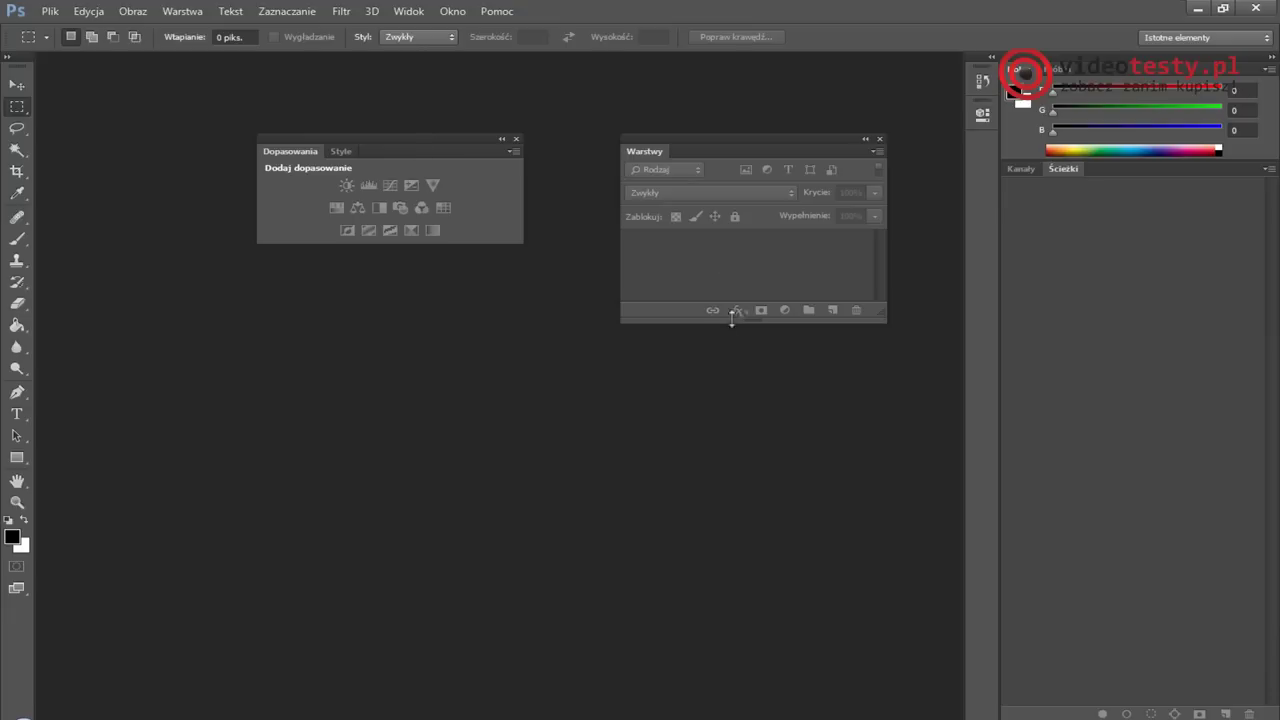
double_click(294, 150)
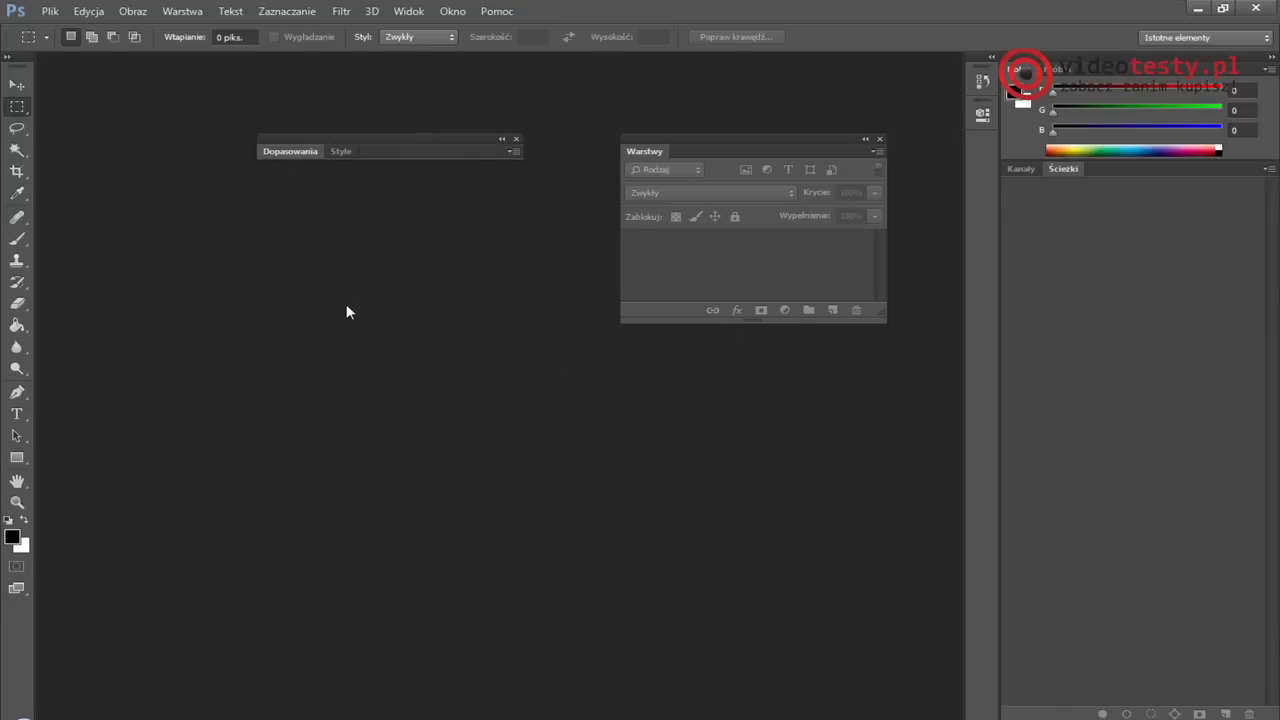
double_click(709, 148)
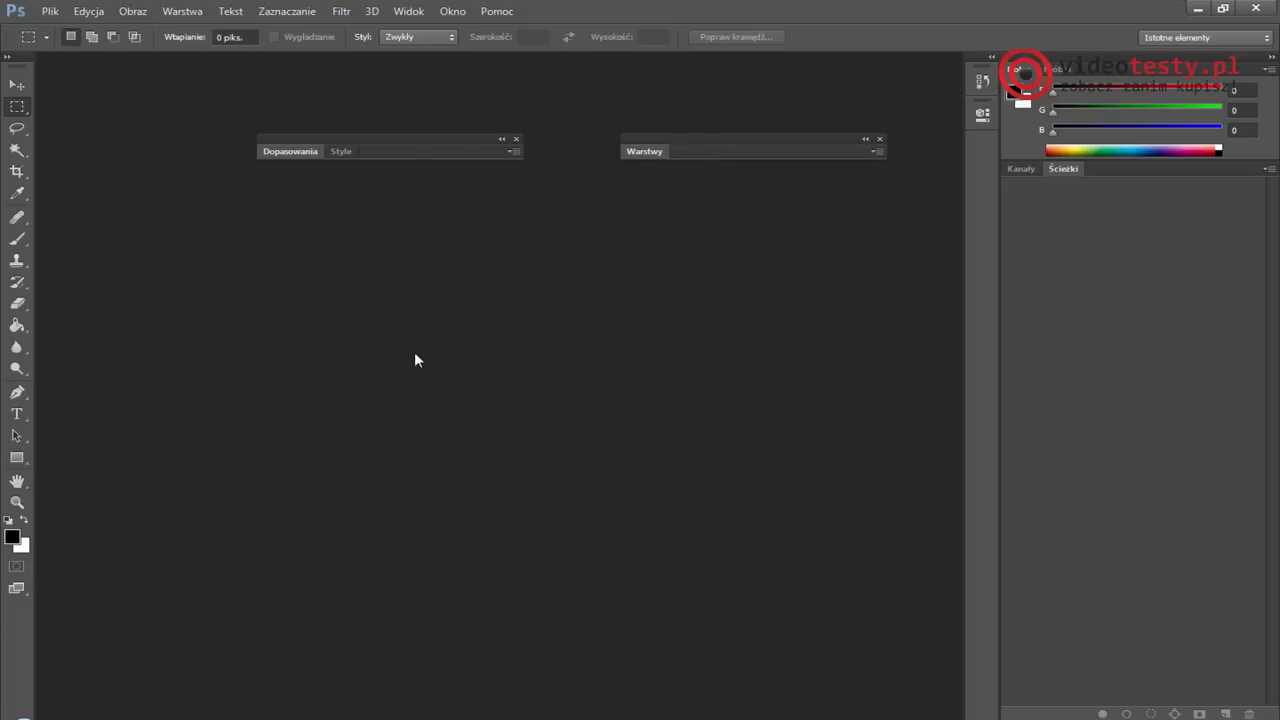
double_click(410, 155)
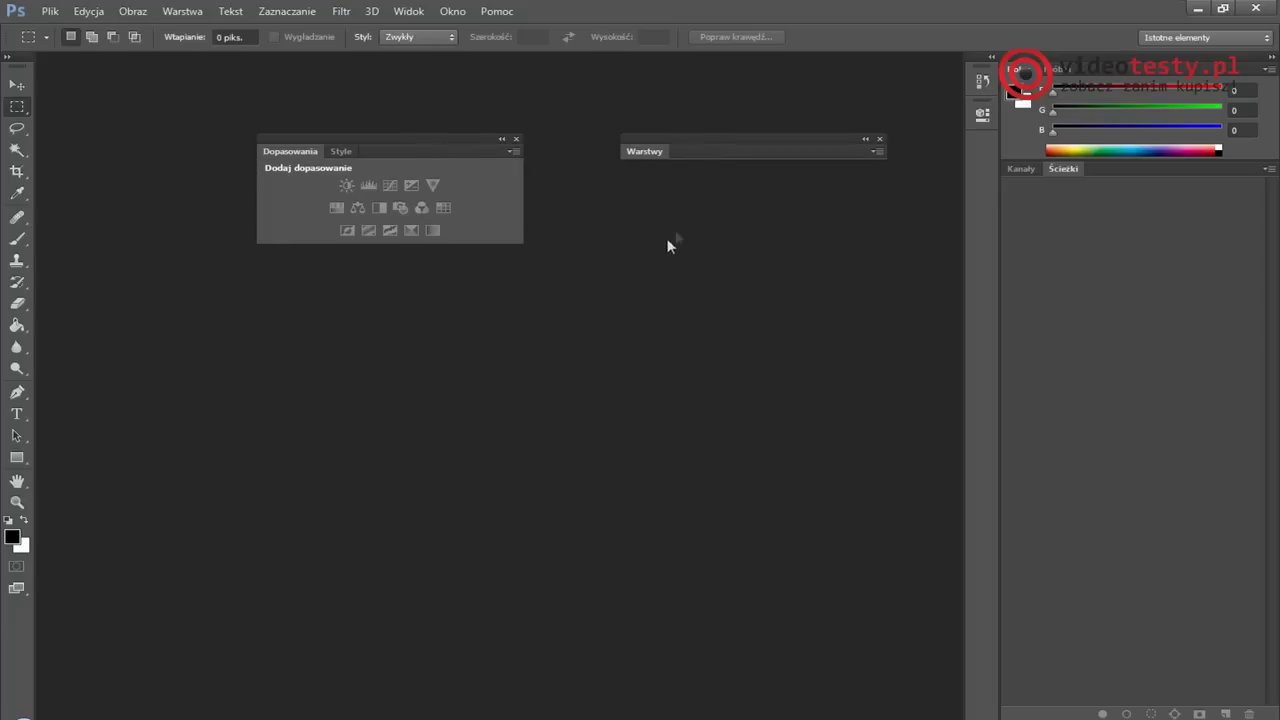
double_click(734, 152)
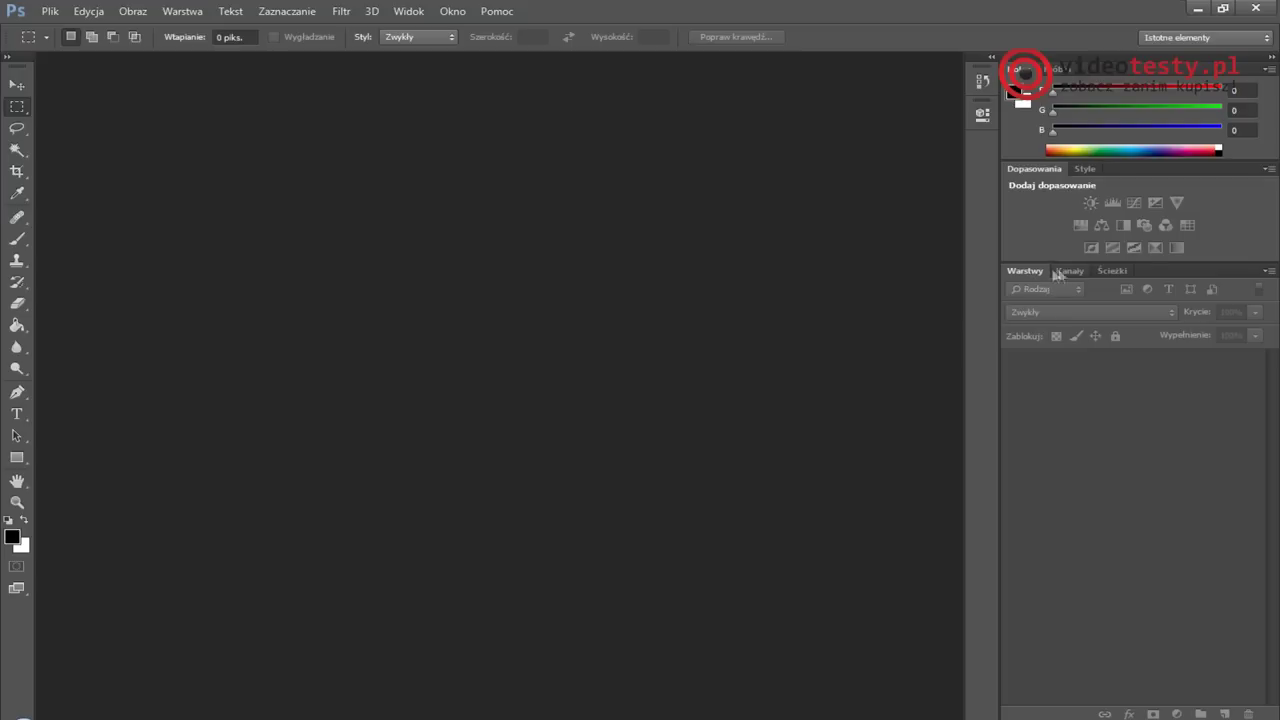
Close the Warstwy panel, then close the whole Kanały/Ścieżki tab group from their tab menus
right_click(1164, 272)
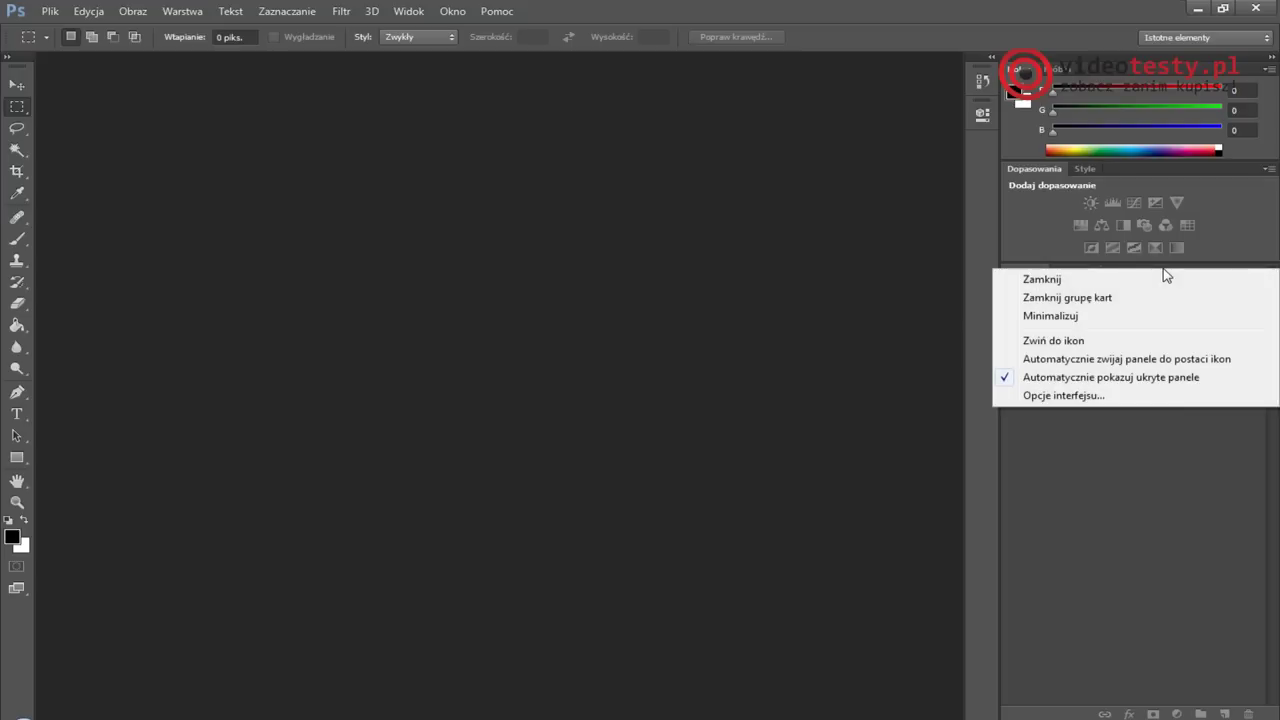
click(1055, 283)
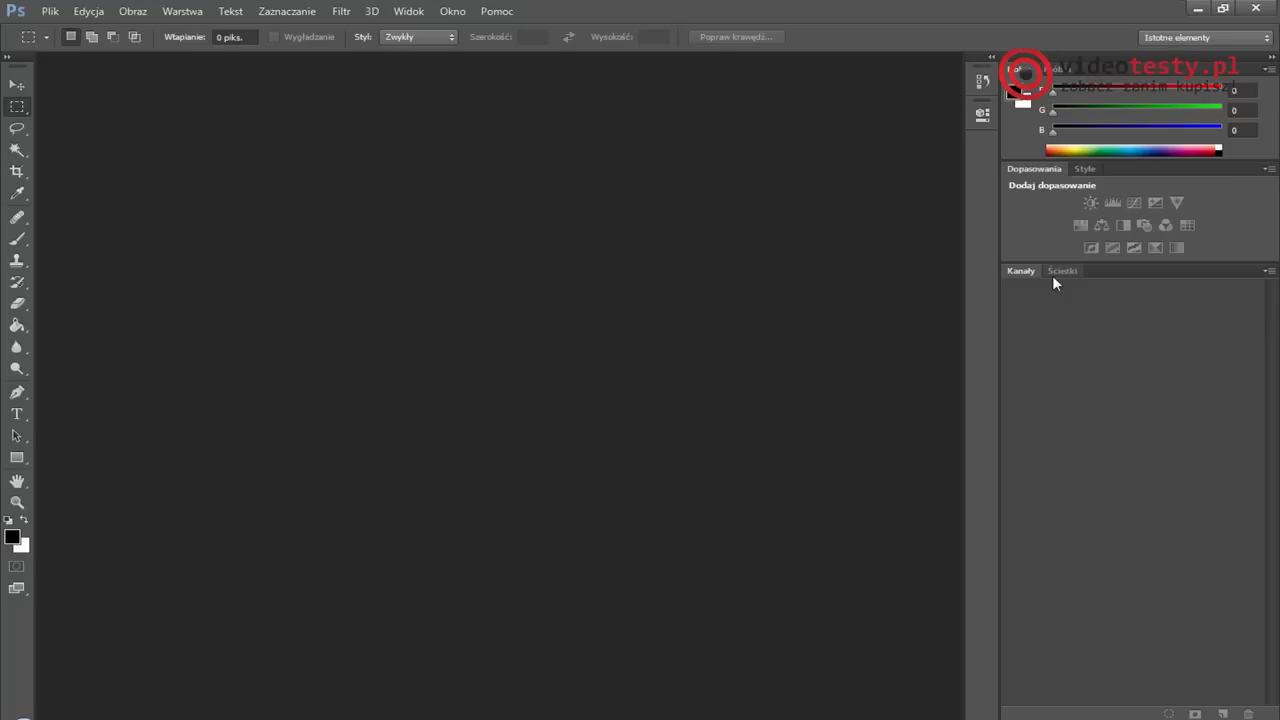
right_click(1120, 271)
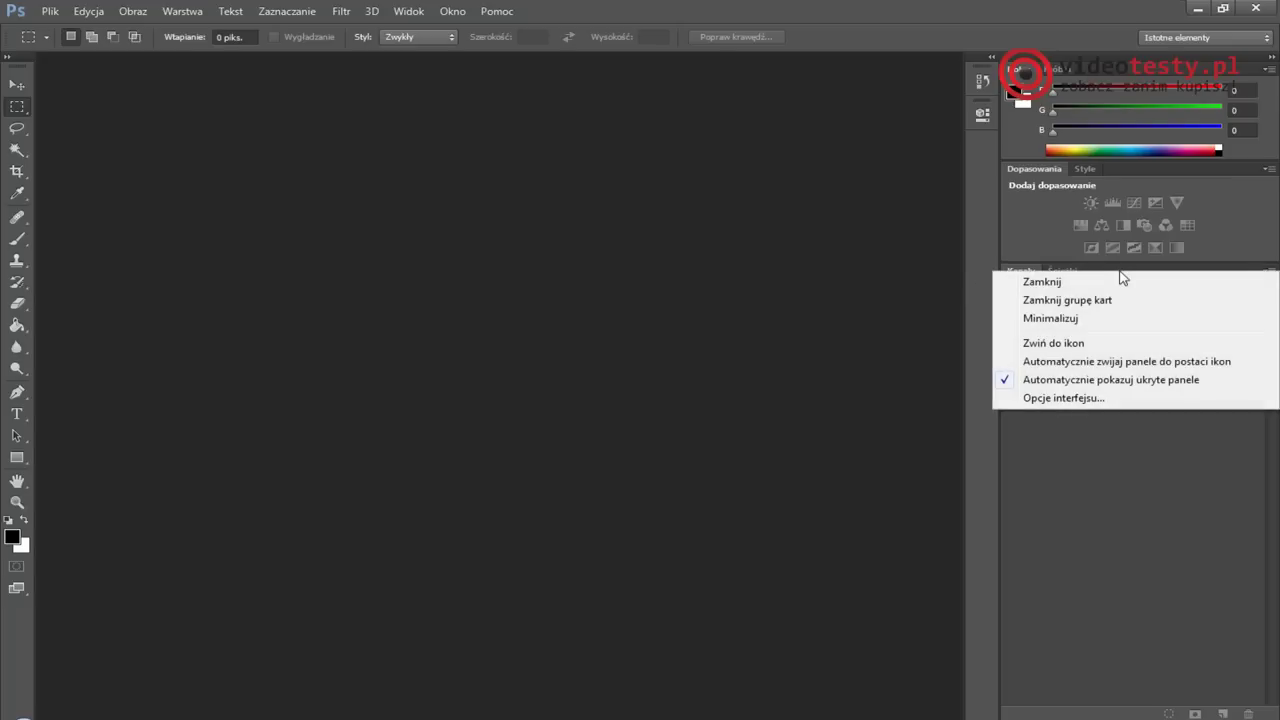
click(1068, 300)
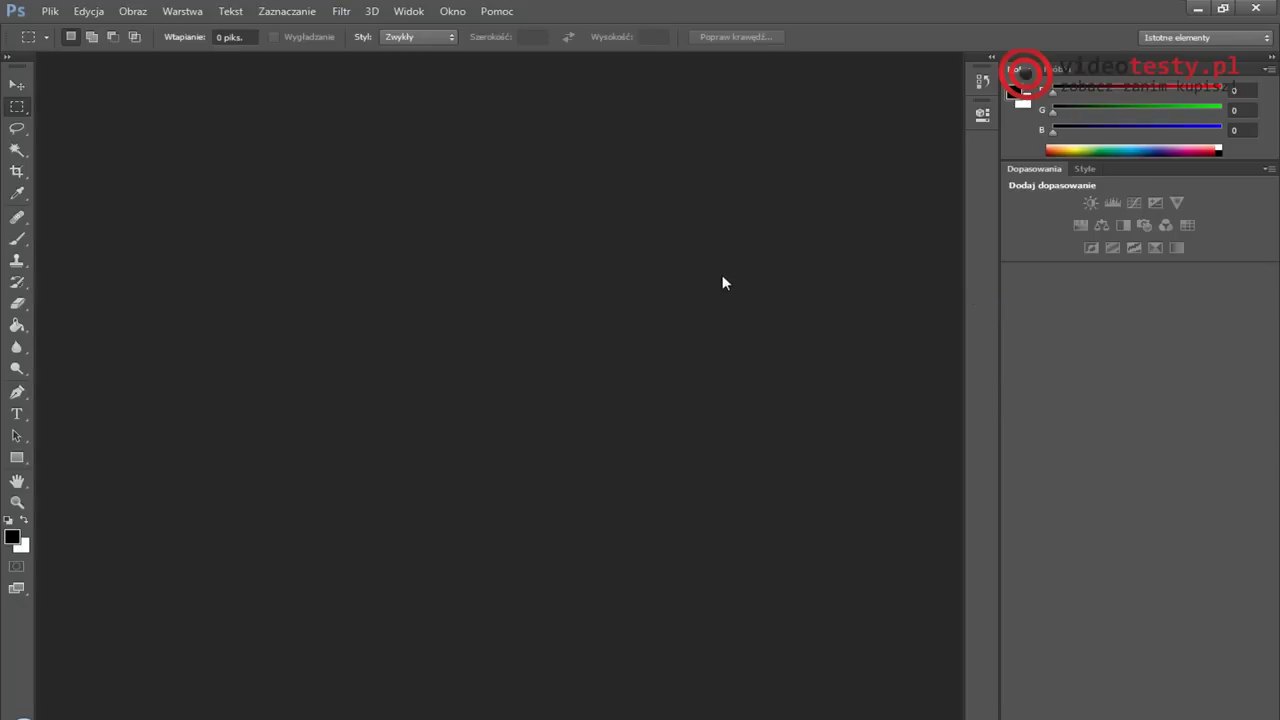
Show the Warstwy group with F7, then hide the right-hand panels with Shift+Tab
key(F7)
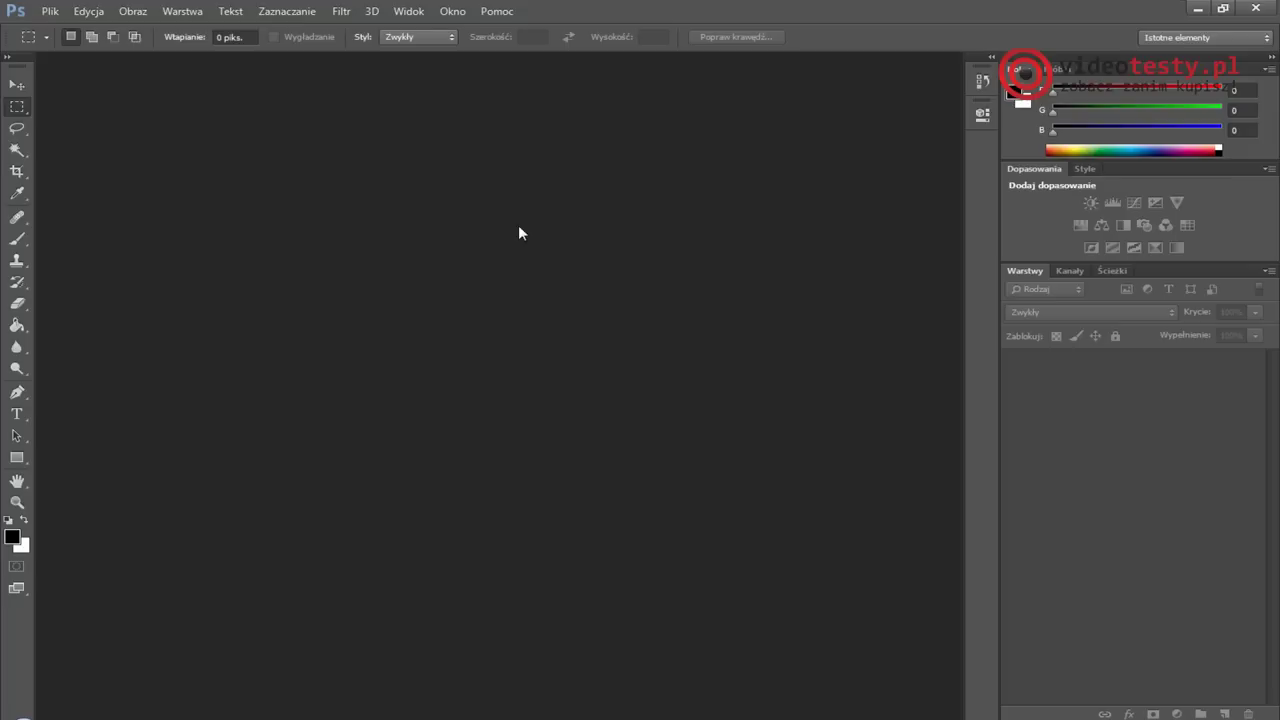
key(shift+Tab)
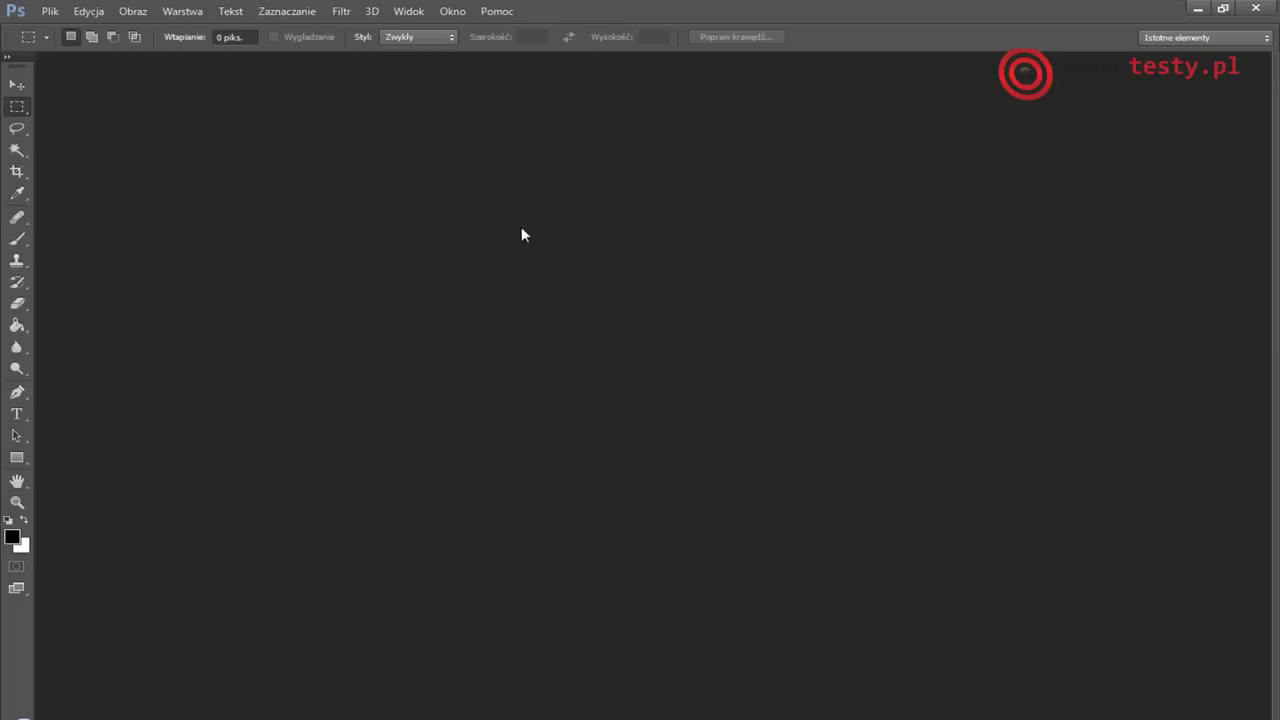
Restore the panels with Shift+Tab, then toggle the whole interface with Tab, ending hidden
key(shift+Tab)
key(shift+Tab)
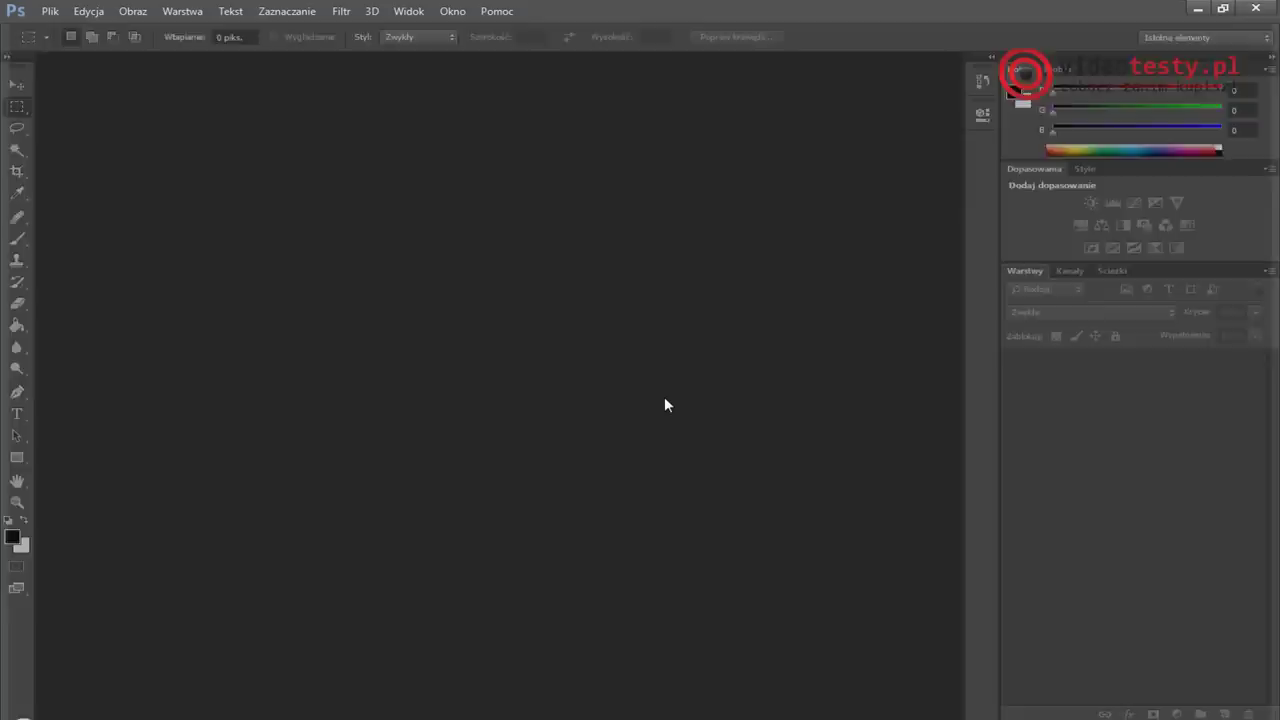
key(Tab)
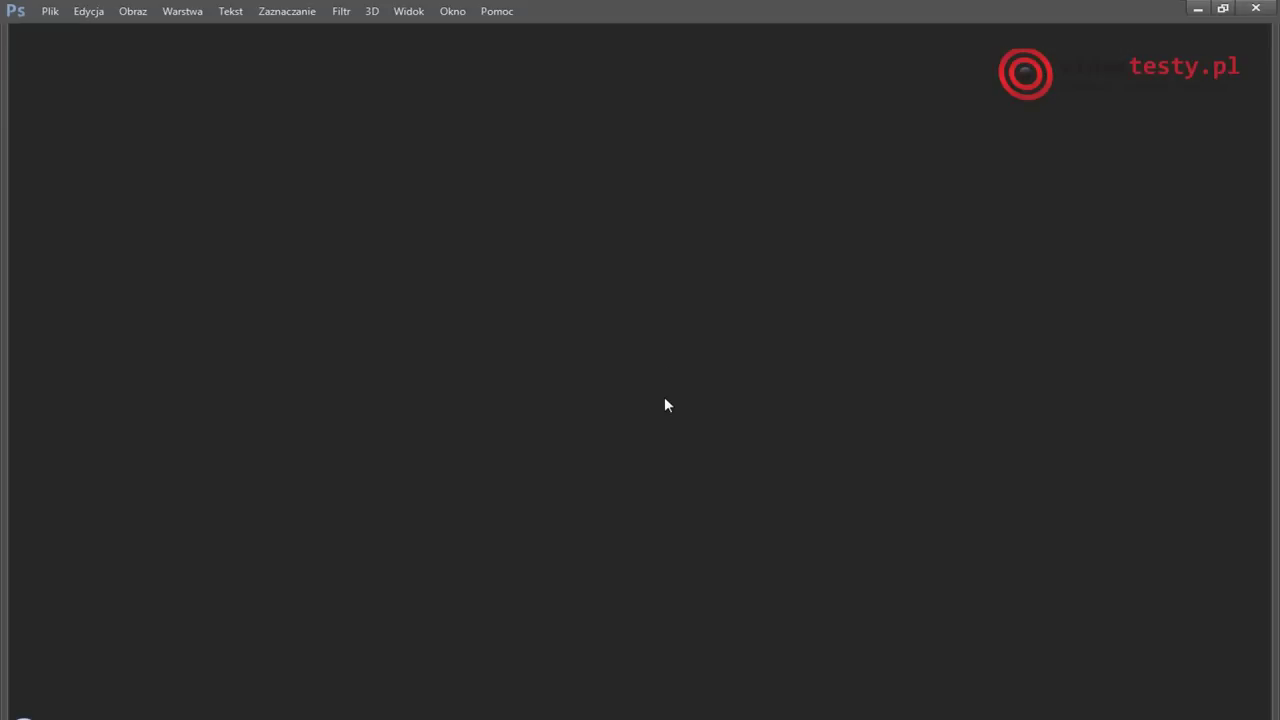
key(Tab)
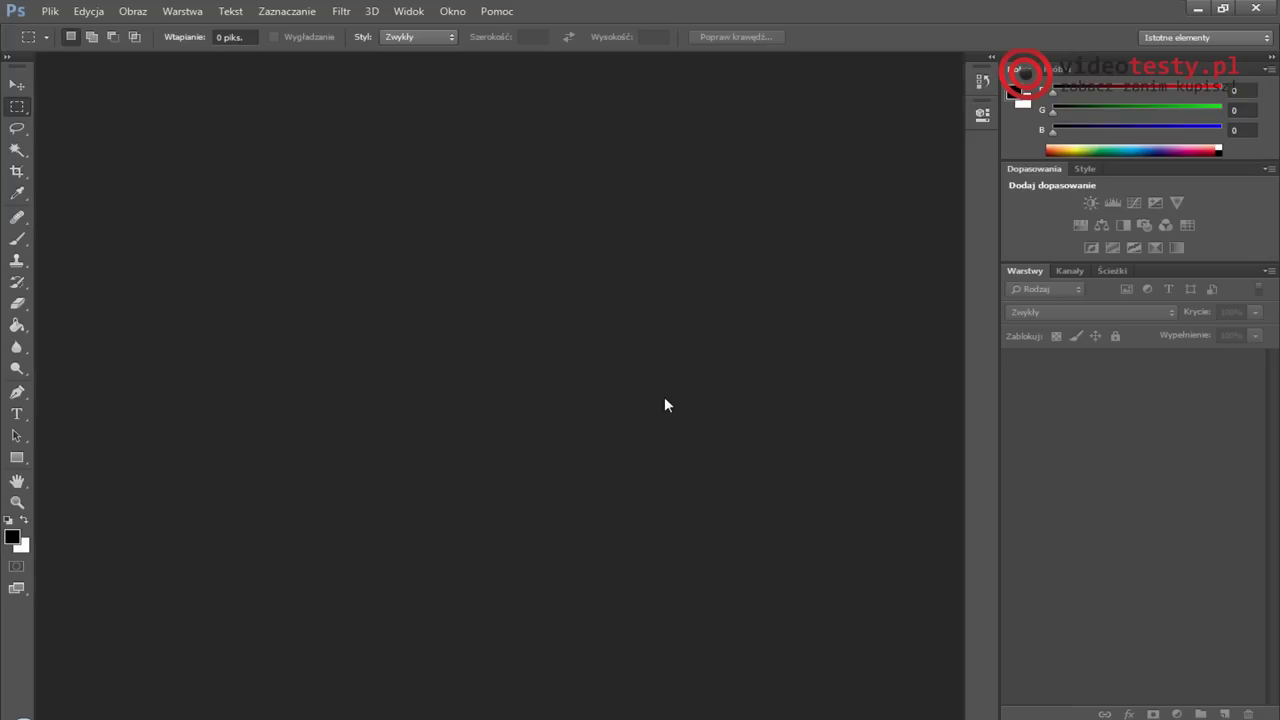
key(Tab)
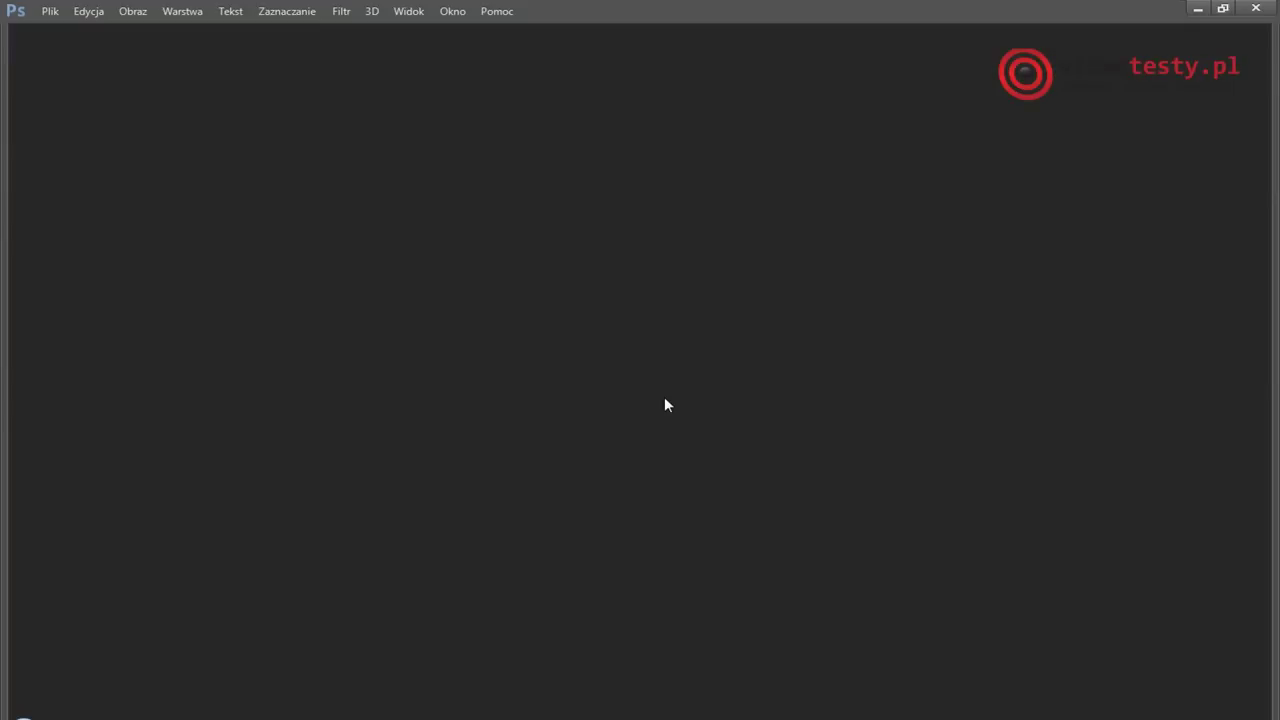
key(Tab)
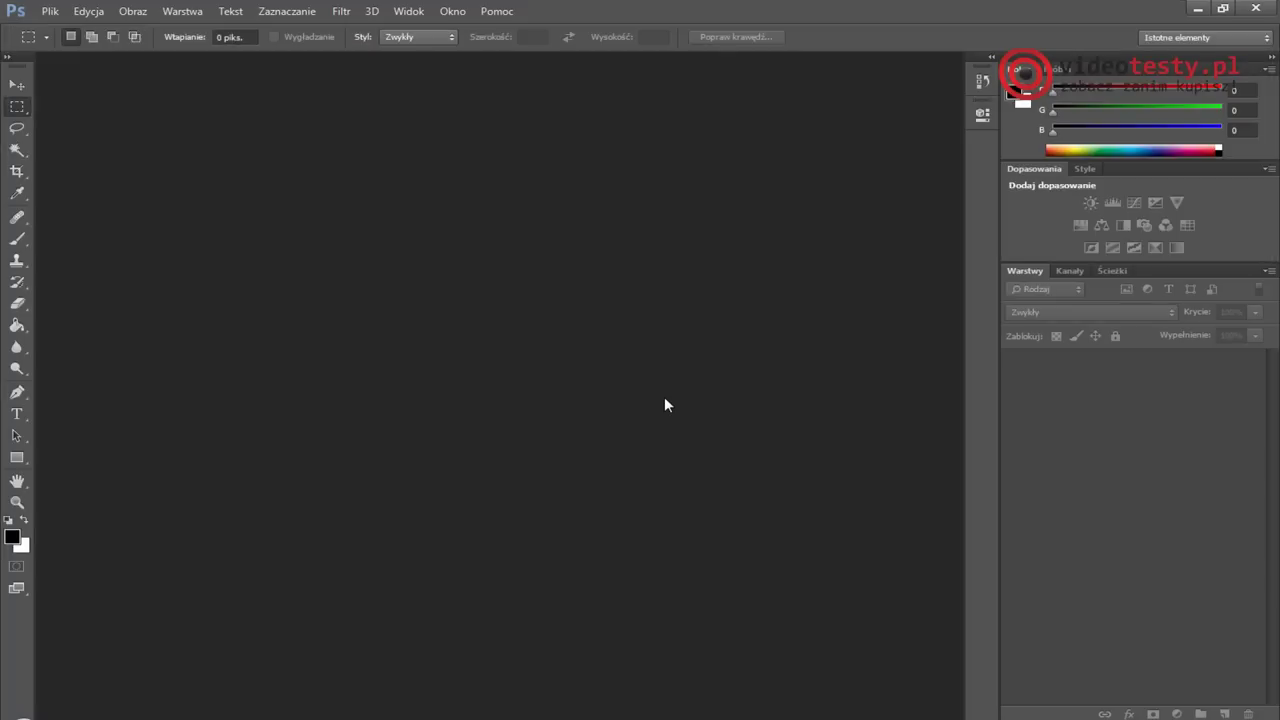
key(Tab)
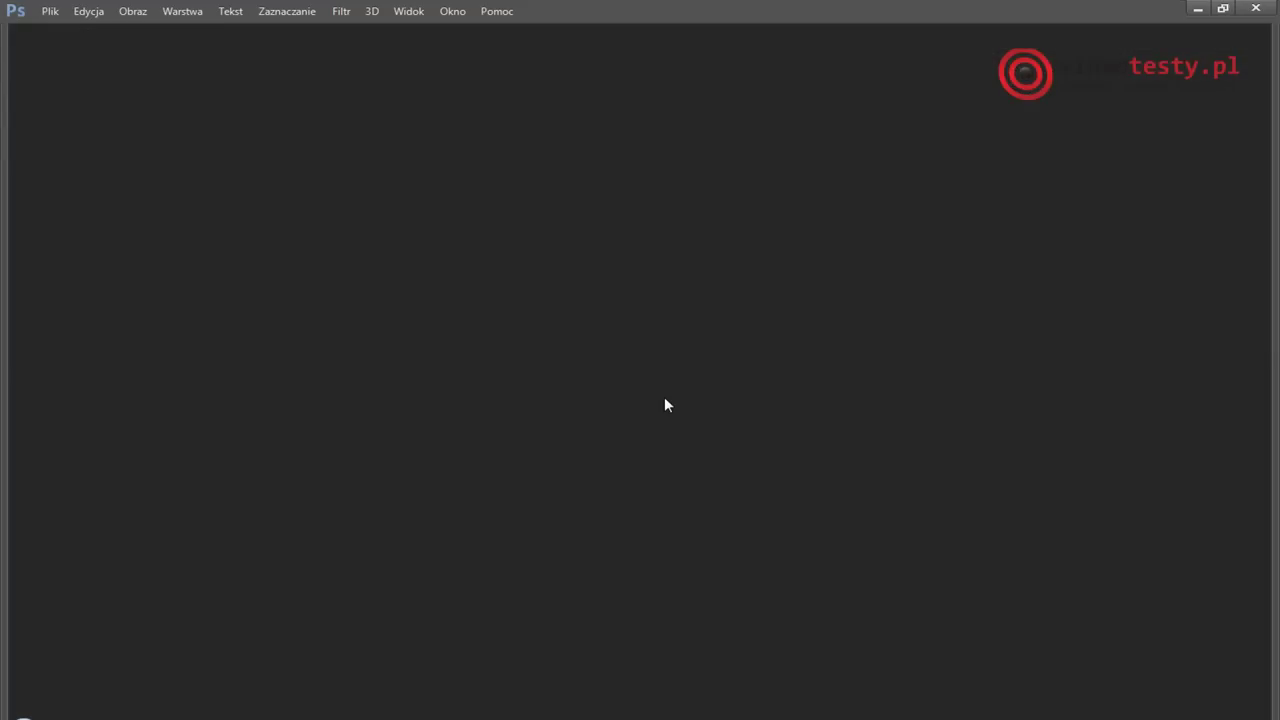